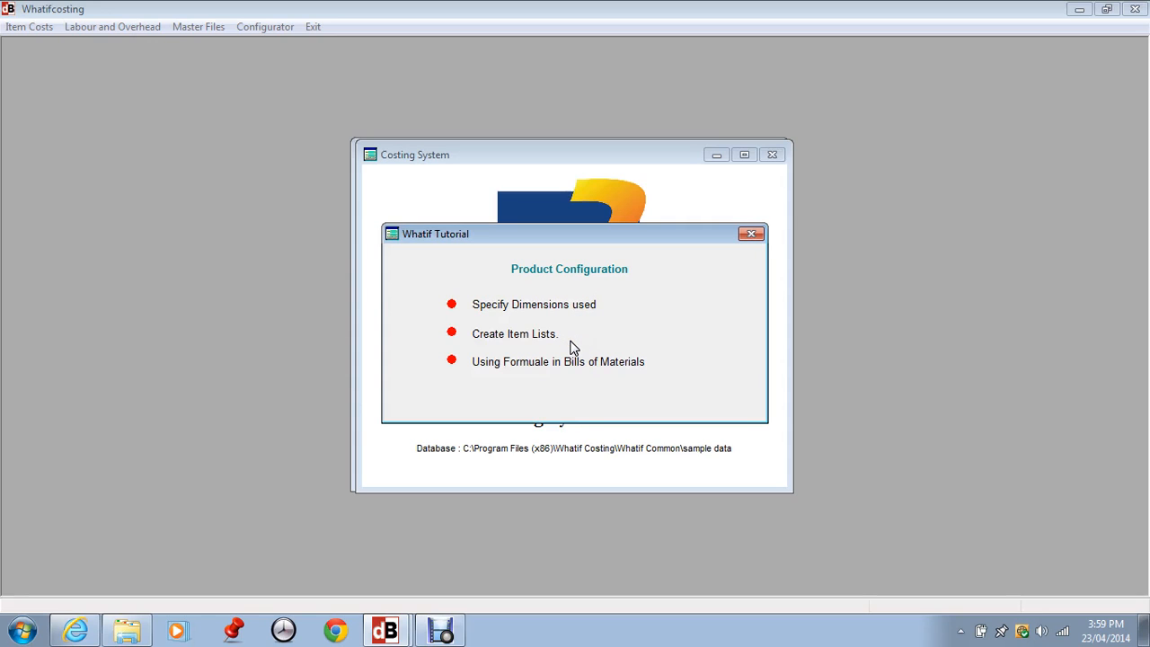
- Open the dimension symbol L (Length) for editing and review its description, sequence, maximum value and minimum value
left_click(751, 234)
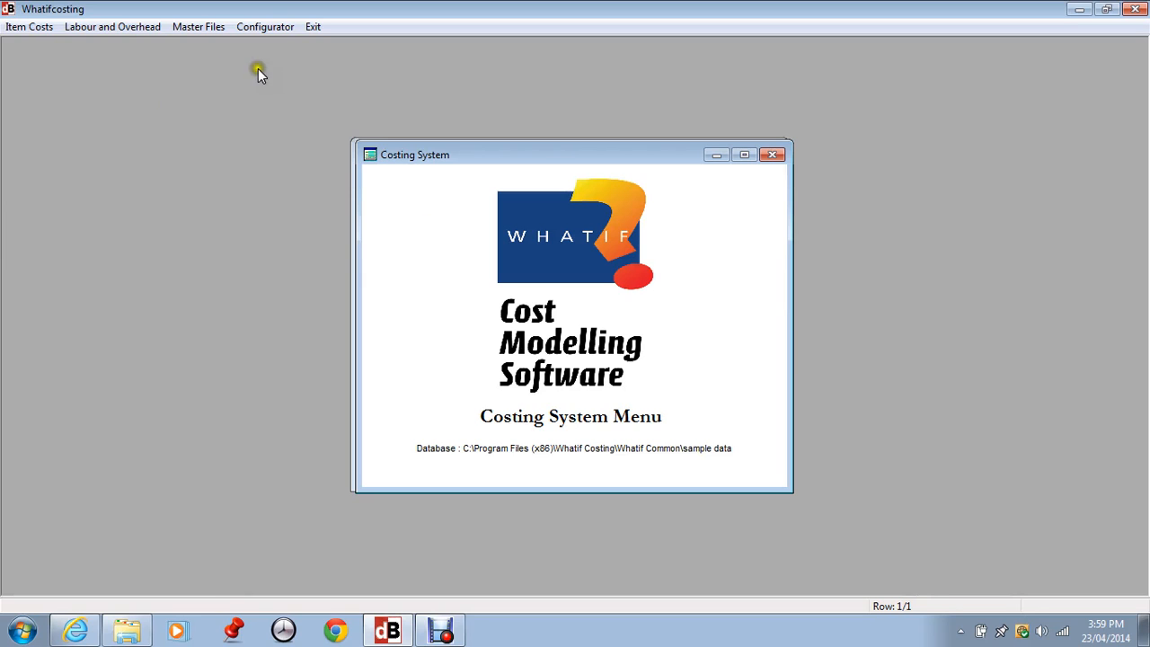
left_click(263, 32)
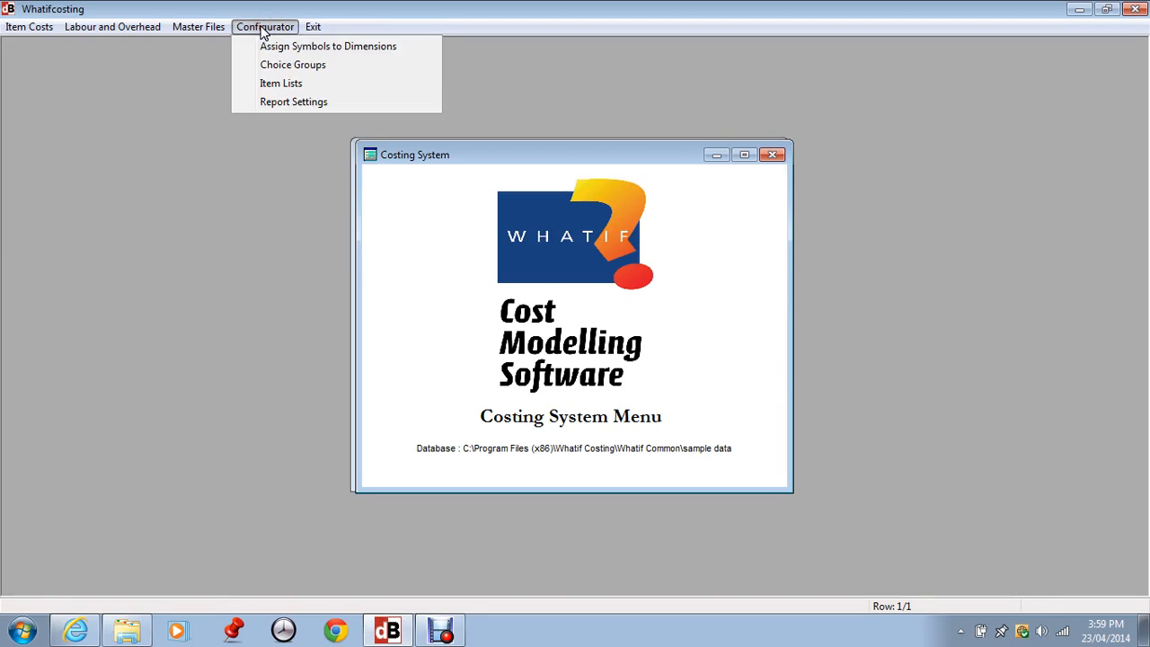
left_click(270, 50)
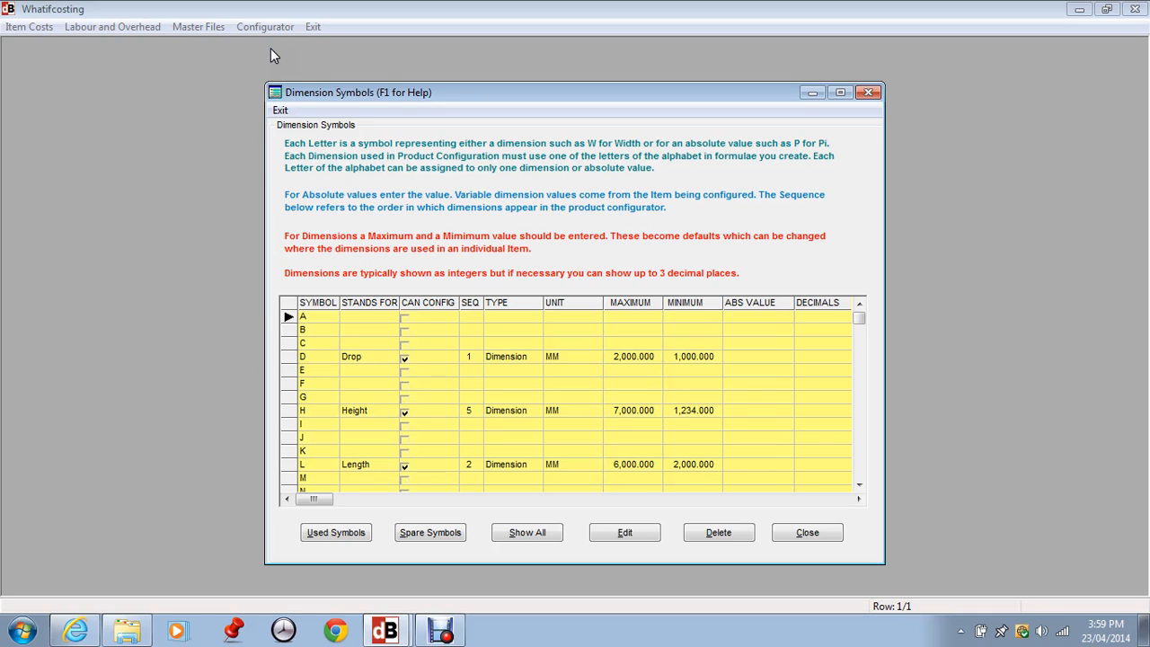
left_click(364, 464)
left_click(626, 532)
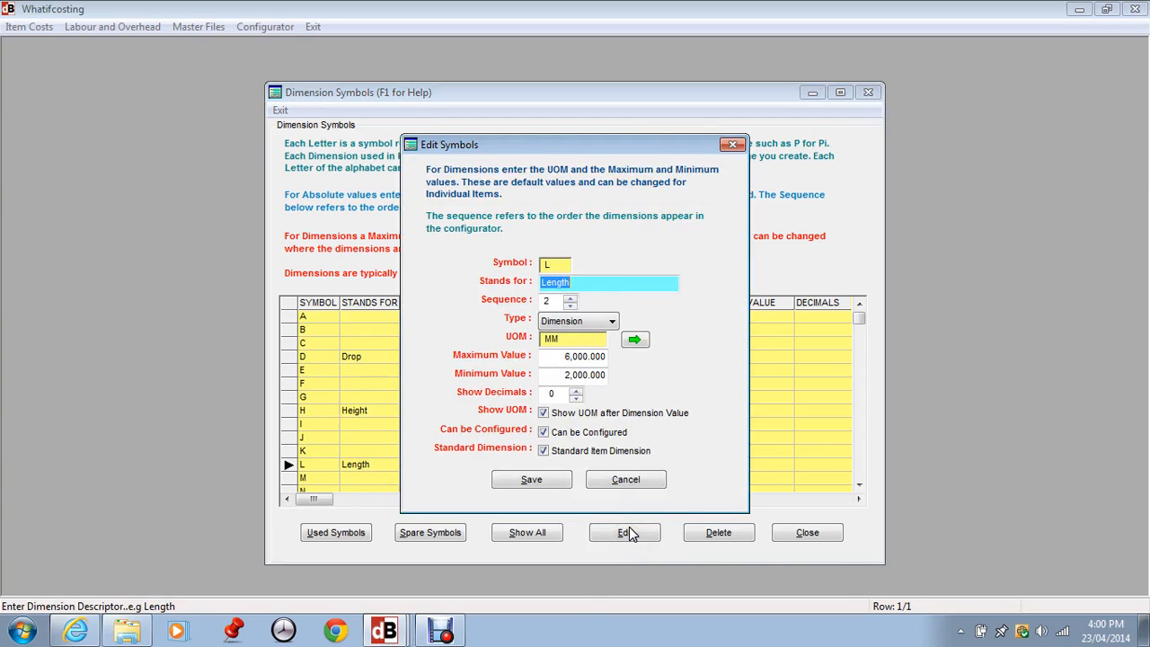
left_click(608, 284)
left_click(549, 302)
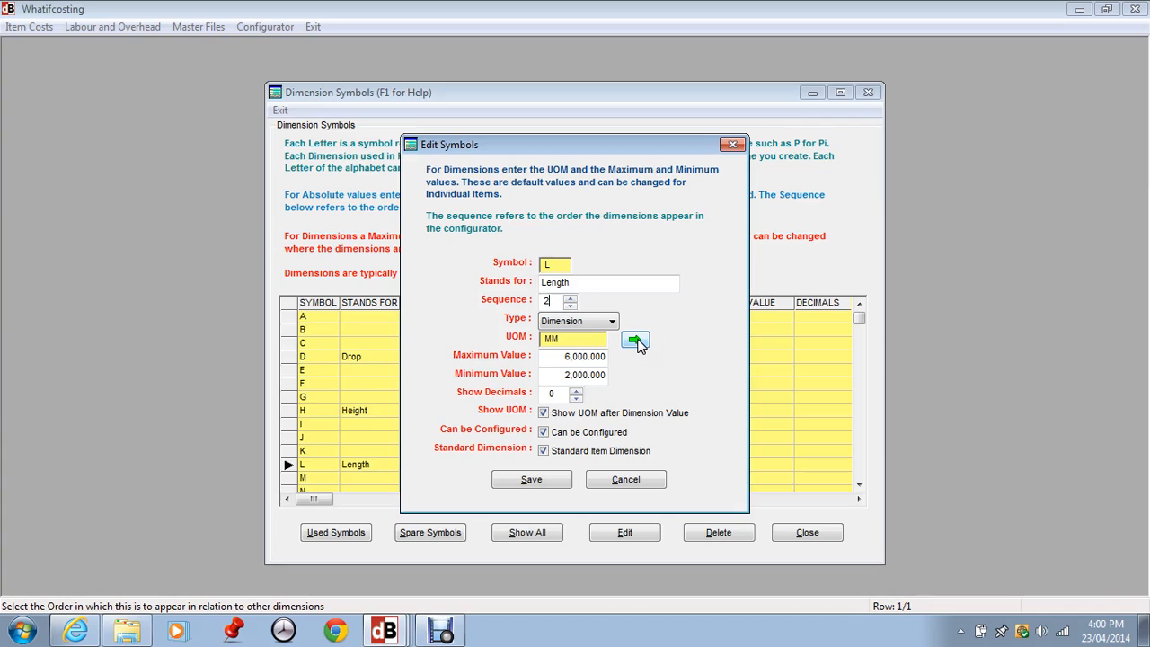
left_click(553, 358)
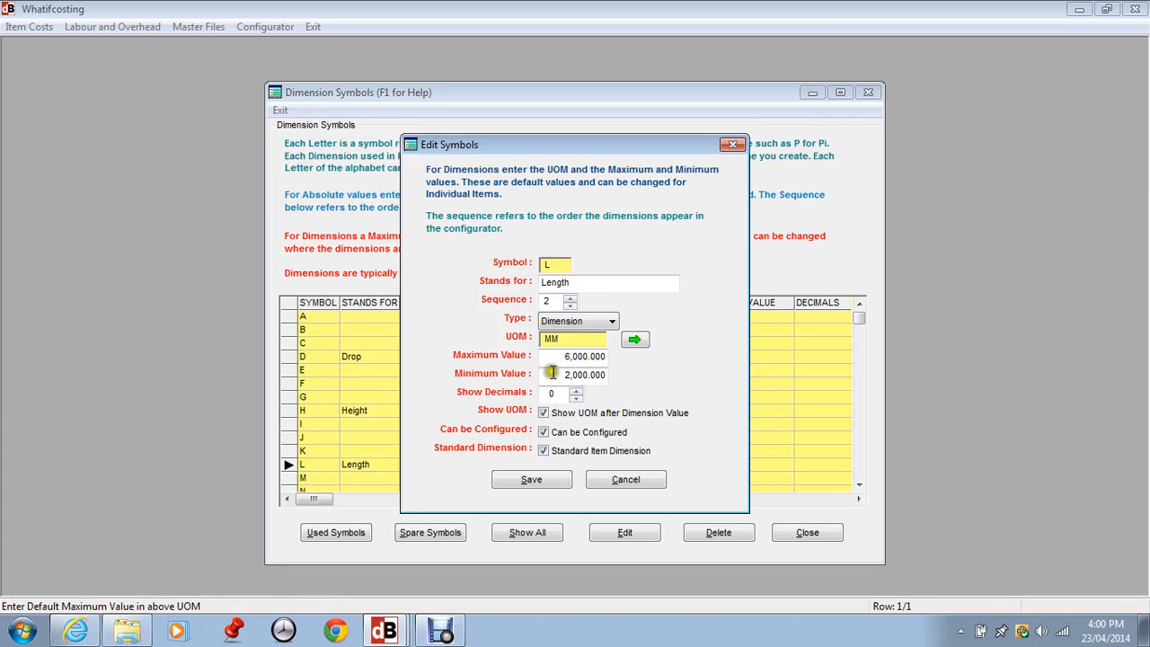
left_click(554, 373)
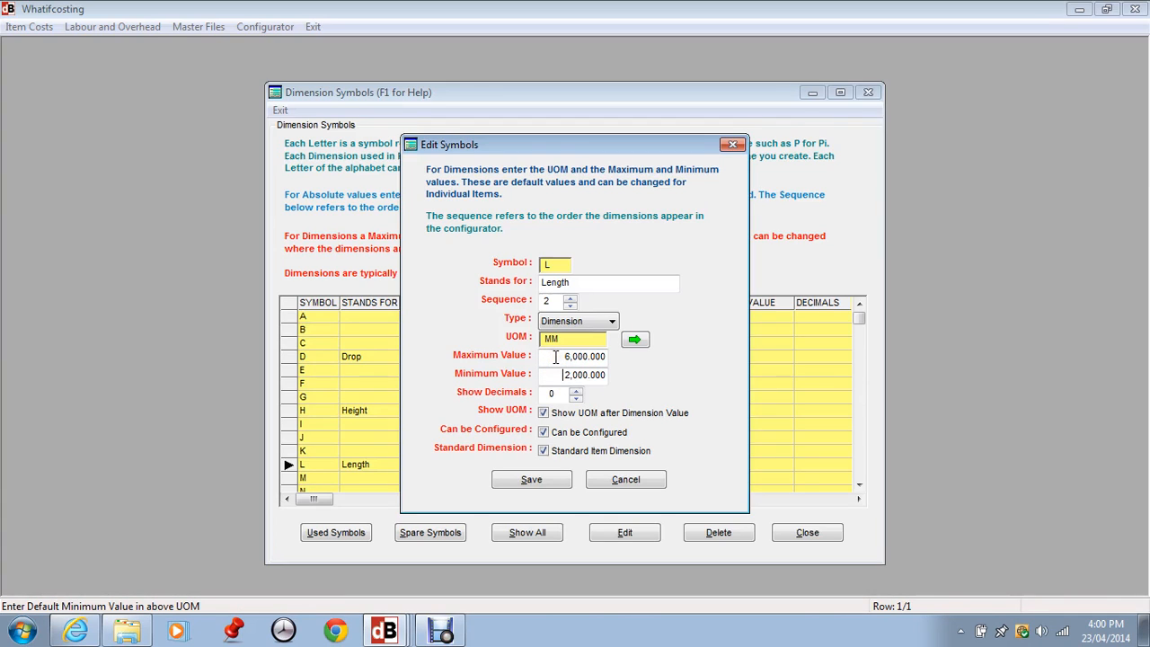
- Set the number of decimals shown for the Length dimension to 1
left_click(576, 397)
left_click(576, 393)
left_click(576, 393)
left_click(576, 392)
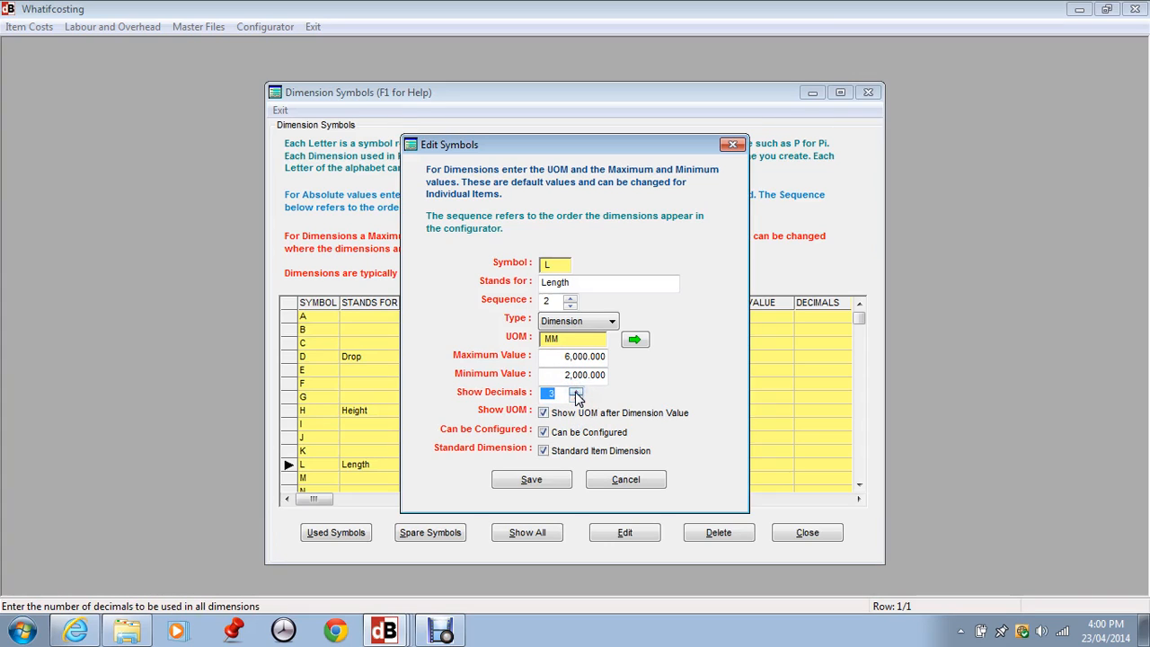
left_click(576, 397)
left_click(577, 398)
- Save the Length symbol as configurable and as a standard item dimension, and close the dimension symbols
left_click(544, 433)
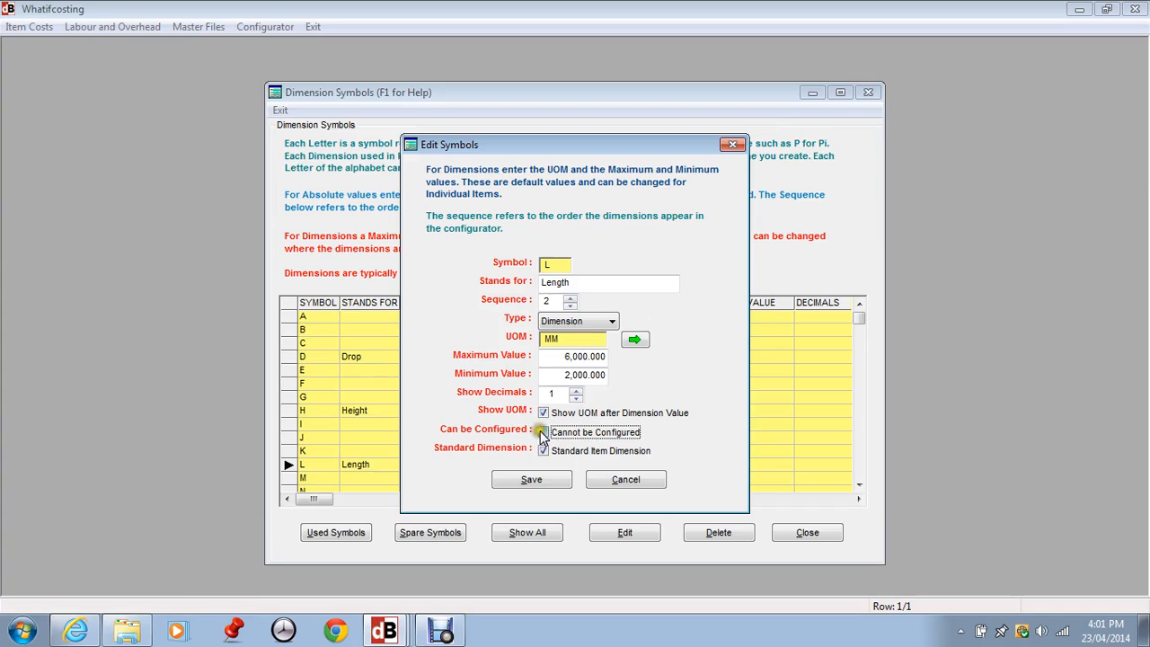
left_click(542, 433)
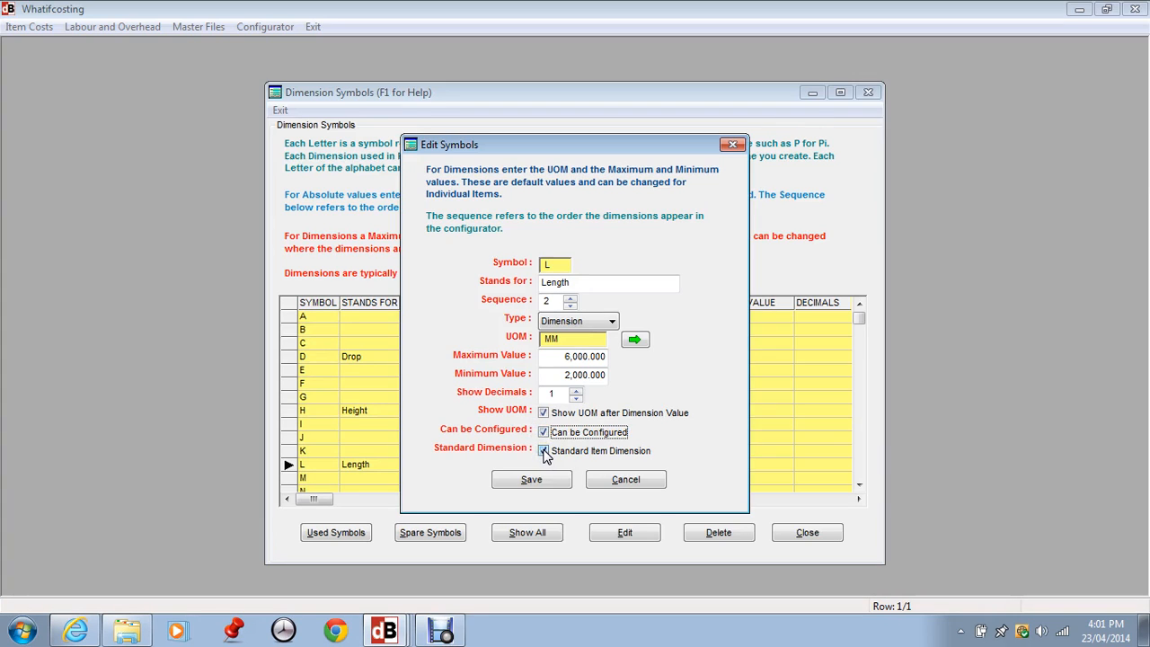
left_click(544, 451)
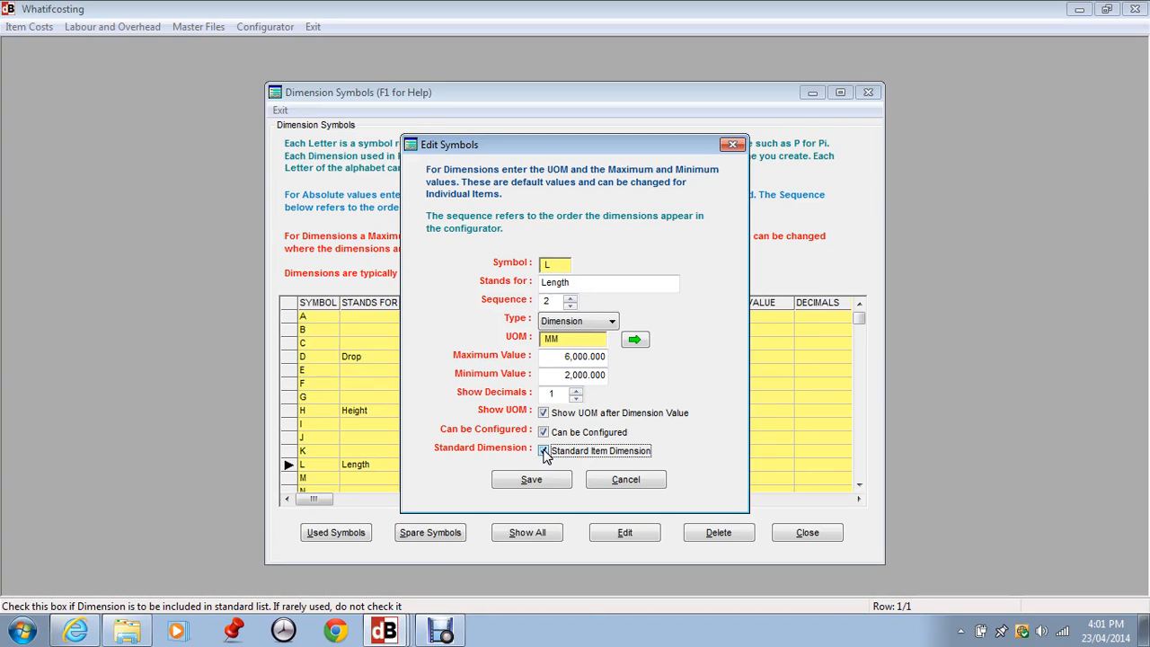
left_click(535, 479)
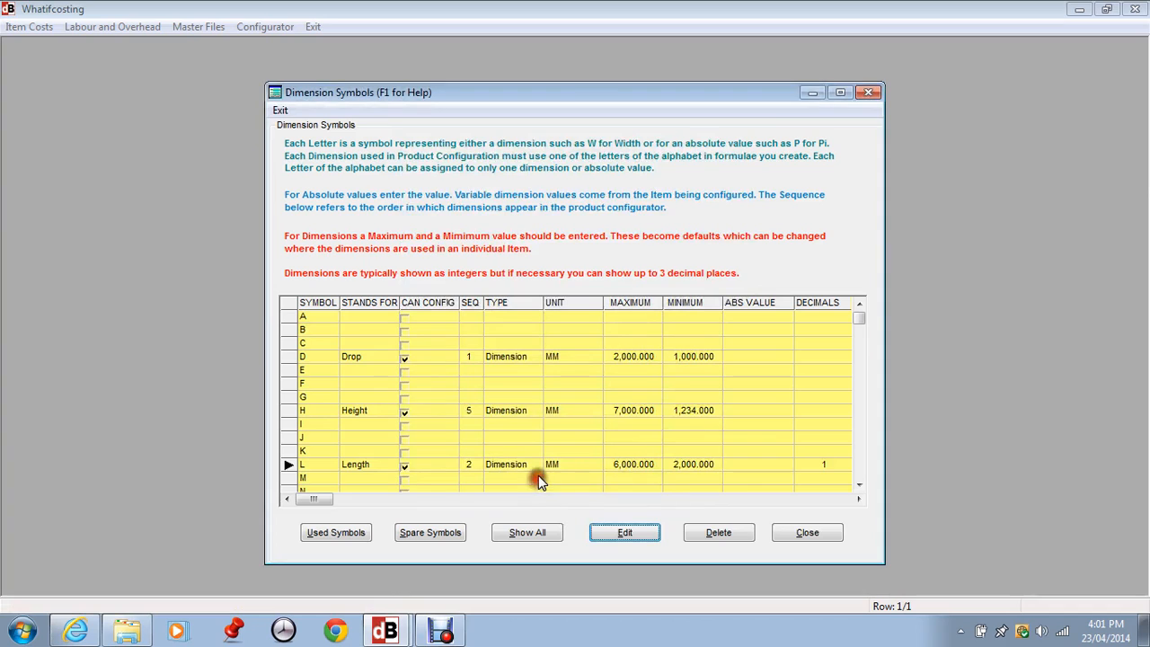
left_click(808, 534)
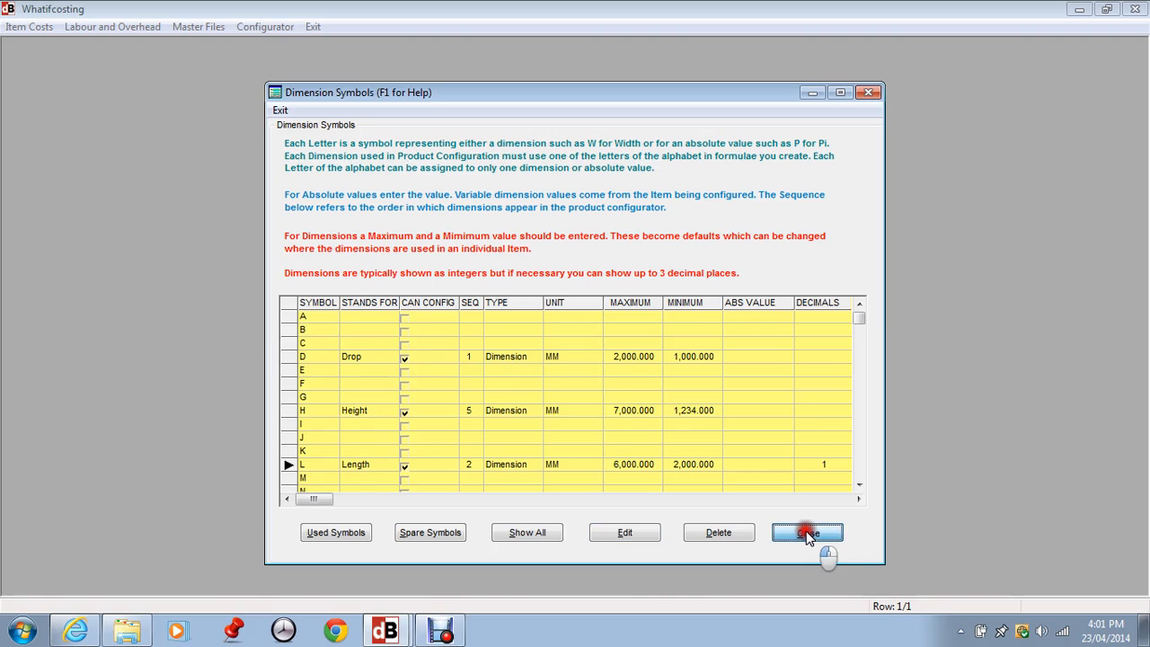
- Edit the OPTIONS choice group with type Optional, save it and close the choice groups
left_click(264, 27)
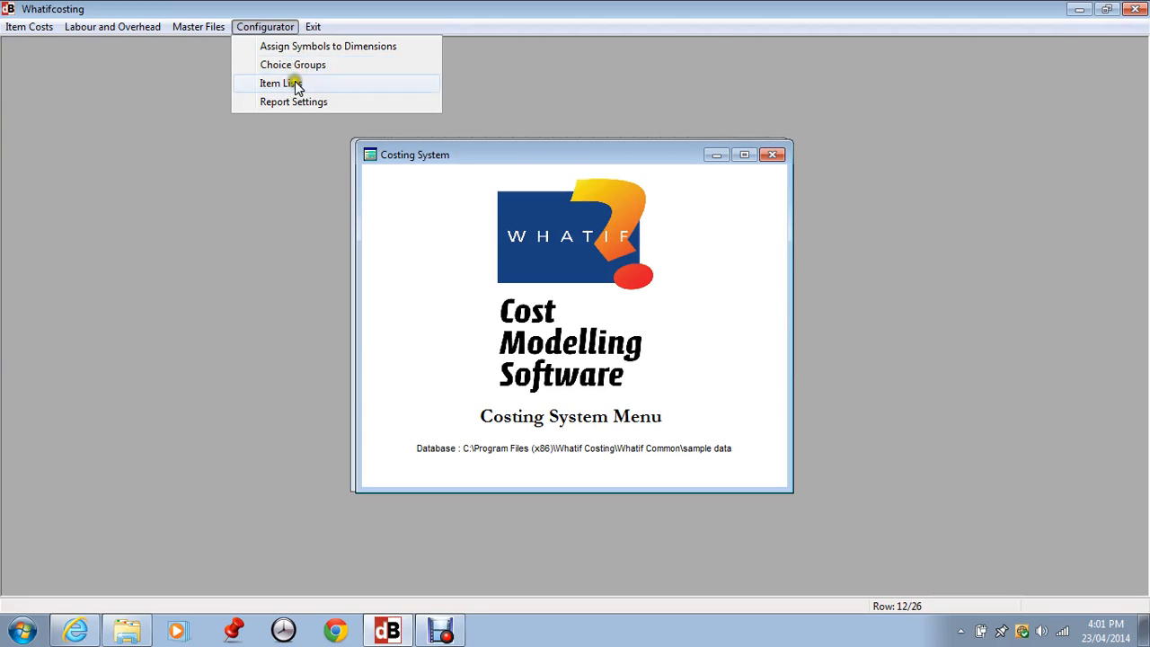
left_click(302, 65)
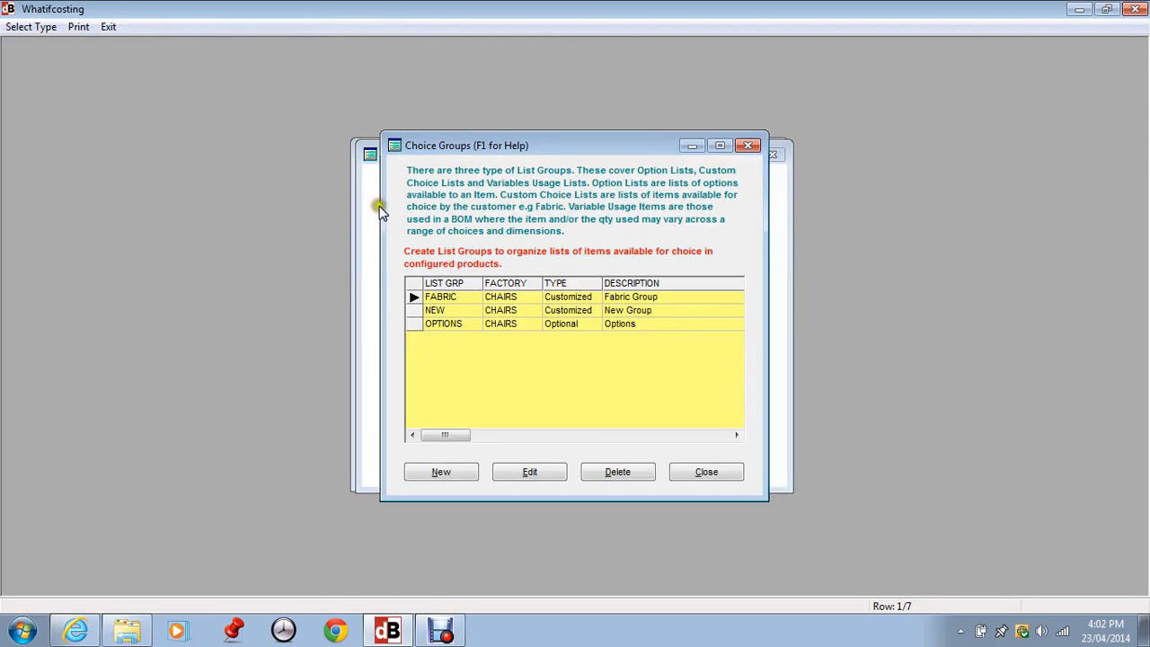
left_click(434, 326)
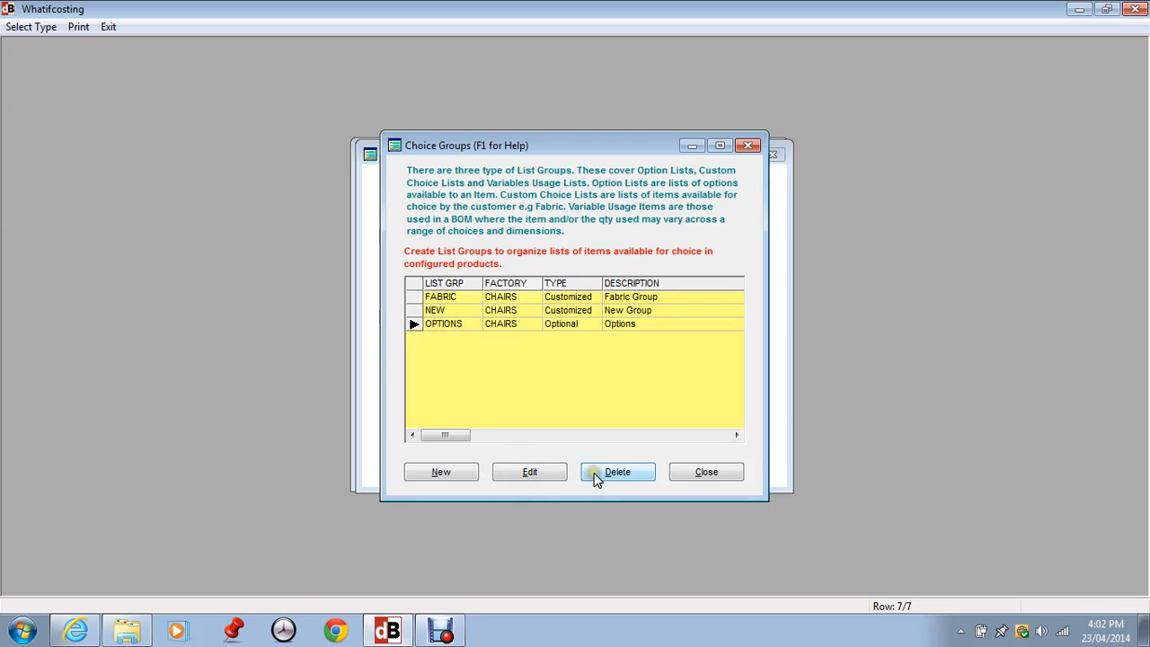
left_click(532, 472)
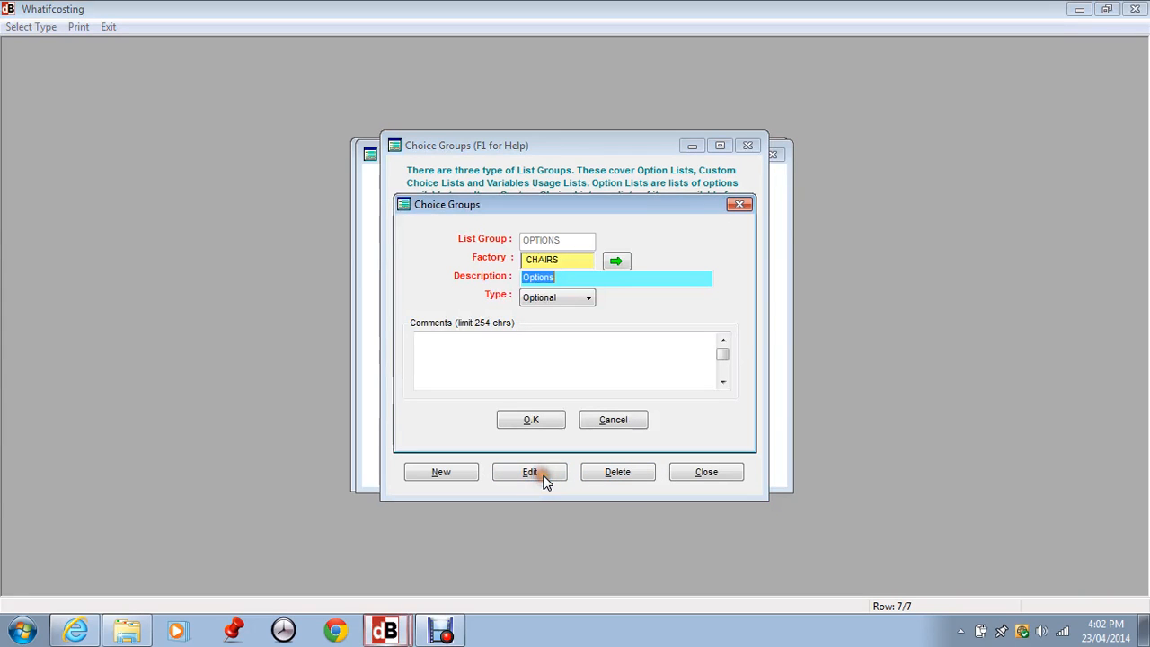
left_click(570, 277)
left_click(569, 304)
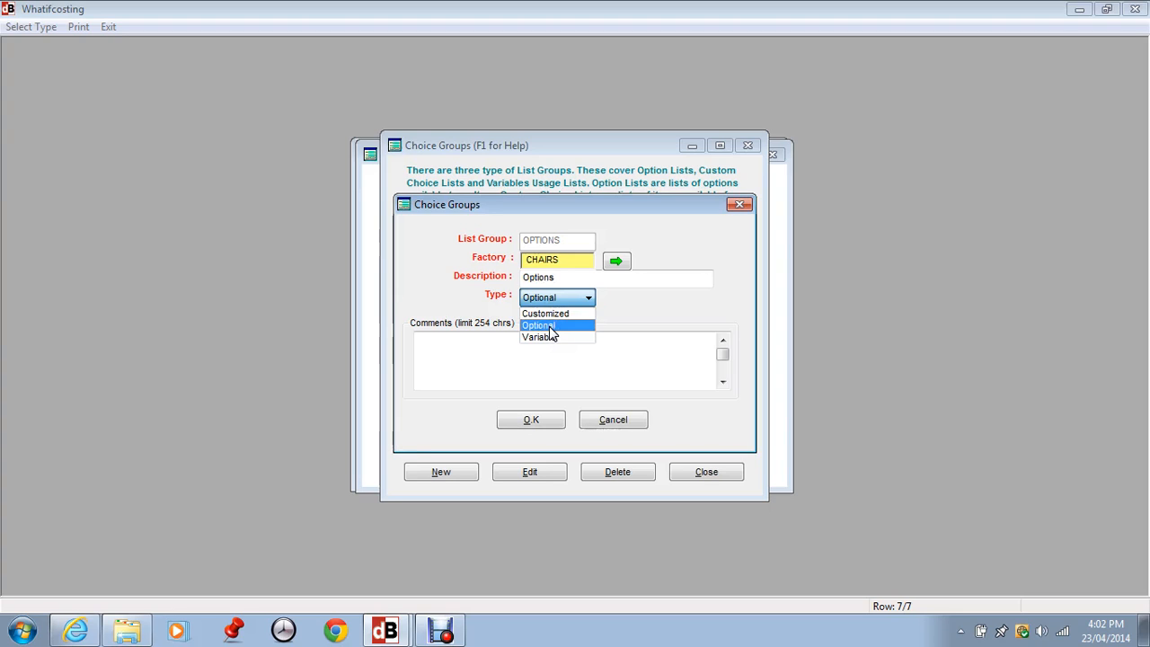
left_click(550, 327)
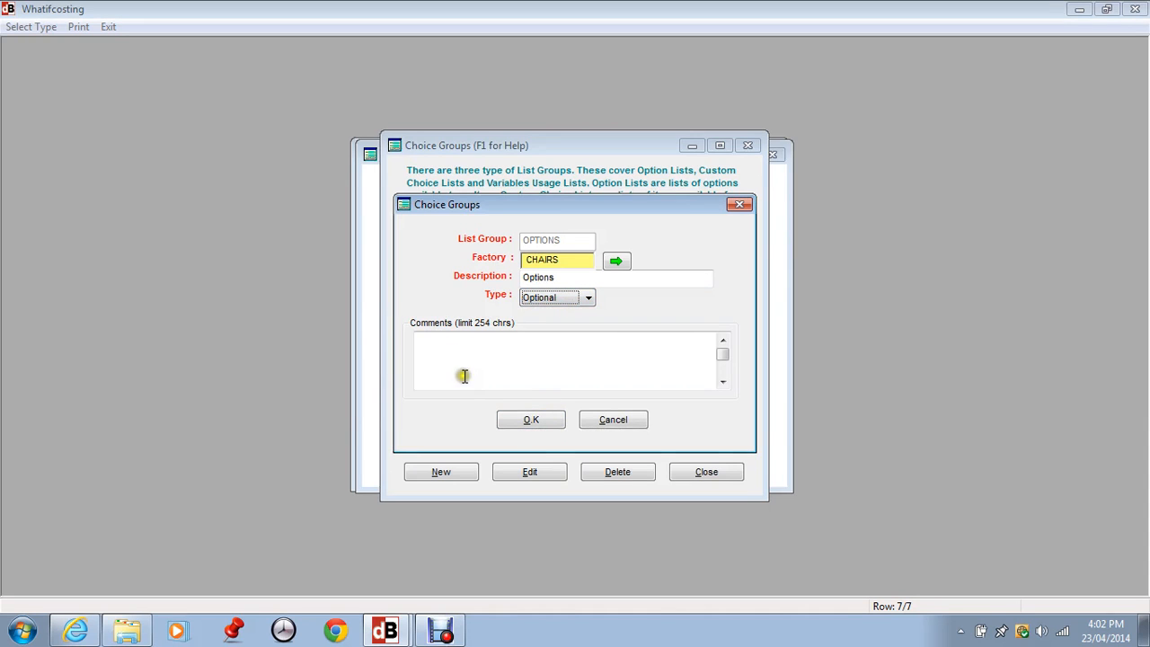
left_click(526, 420)
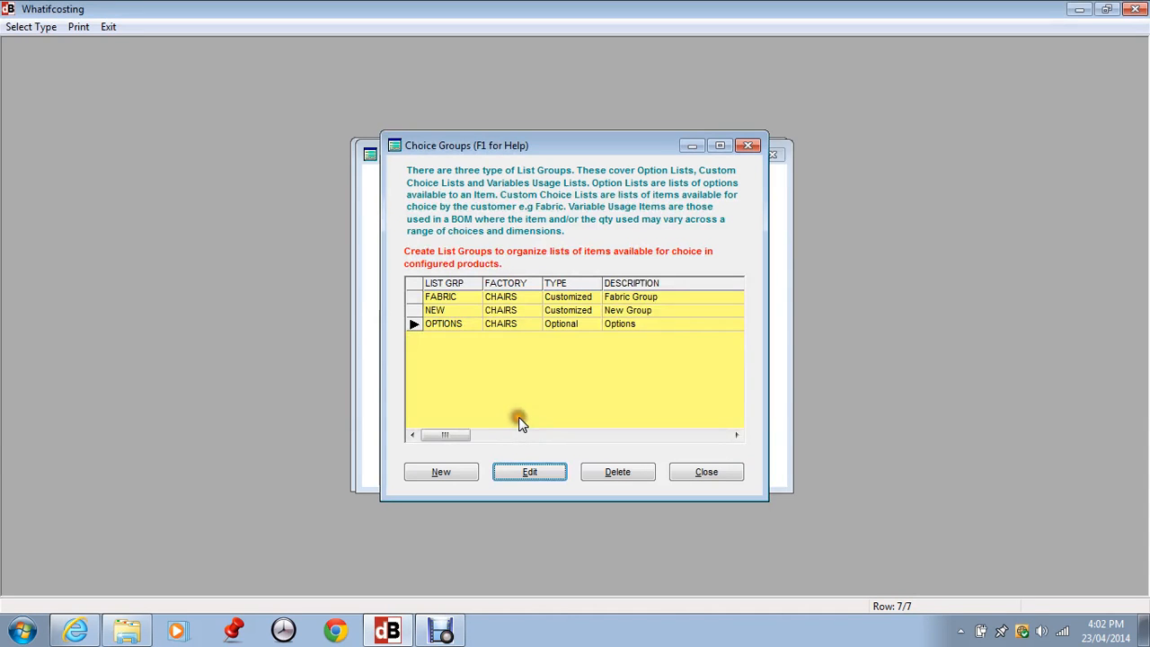
left_click(705, 471)
- Open the configurator's item lists and select the option list OPTLIST1
left_click(245, 27)
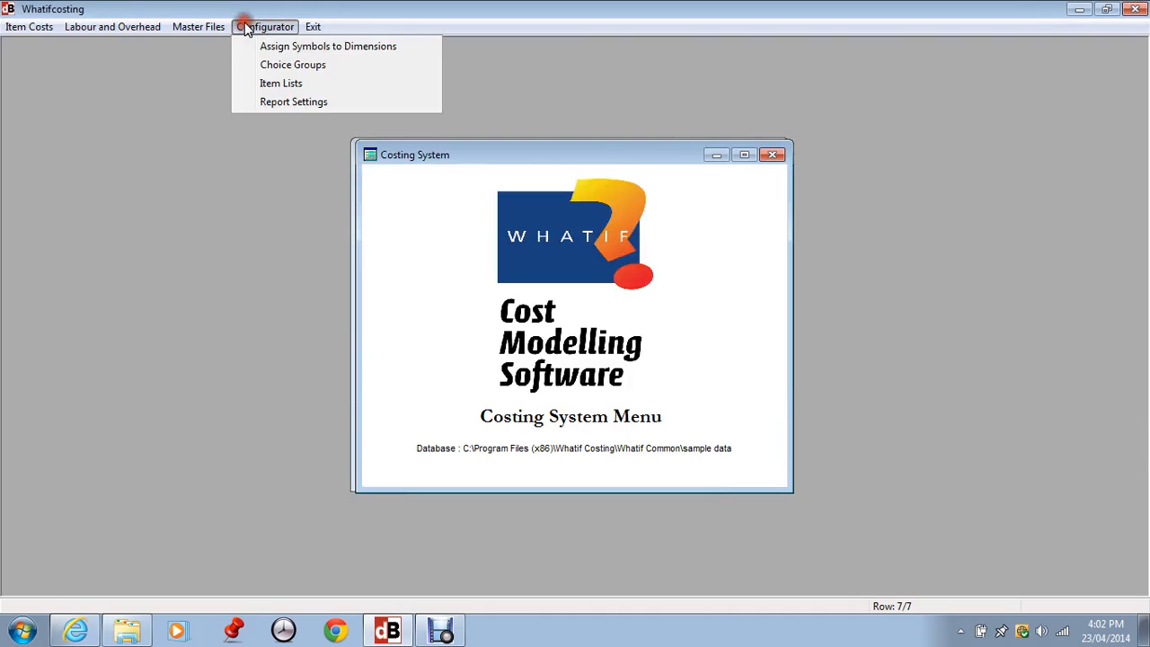
left_click(284, 83)
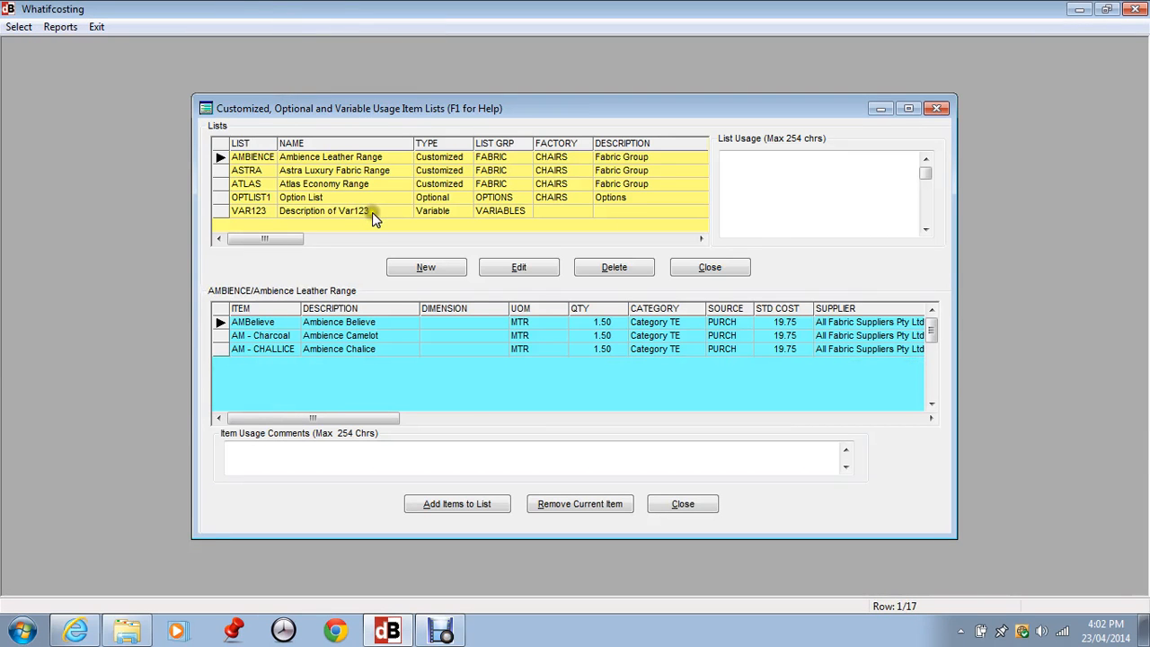
left_click(235, 201)
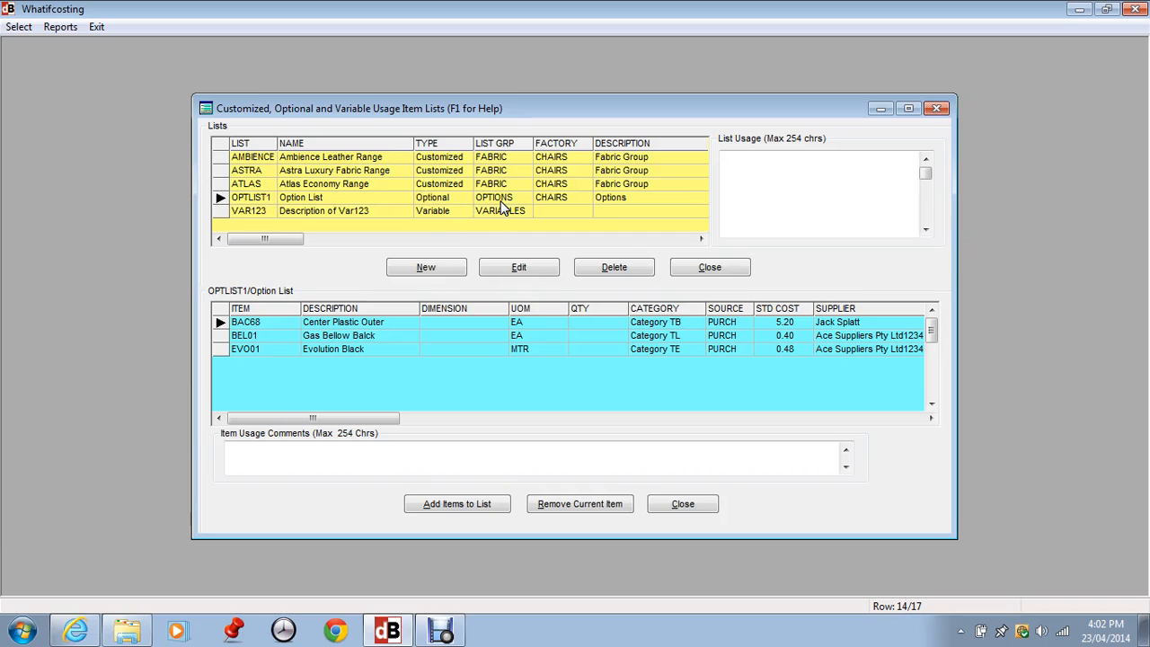
left_click(419, 267)
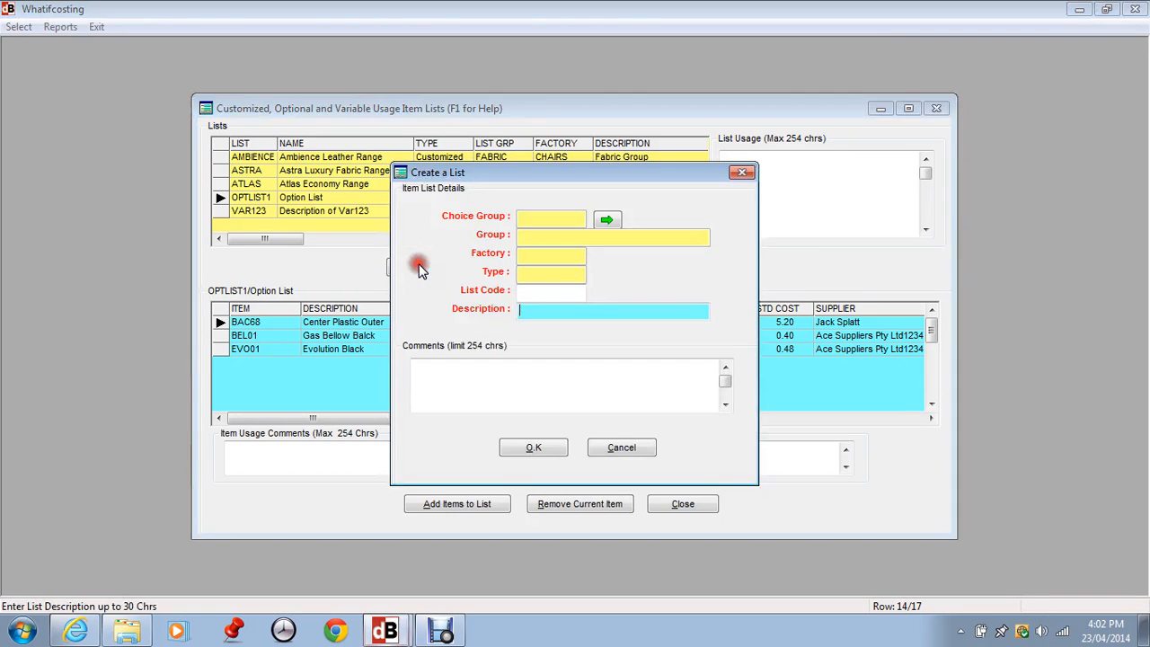
left_click(607, 219)
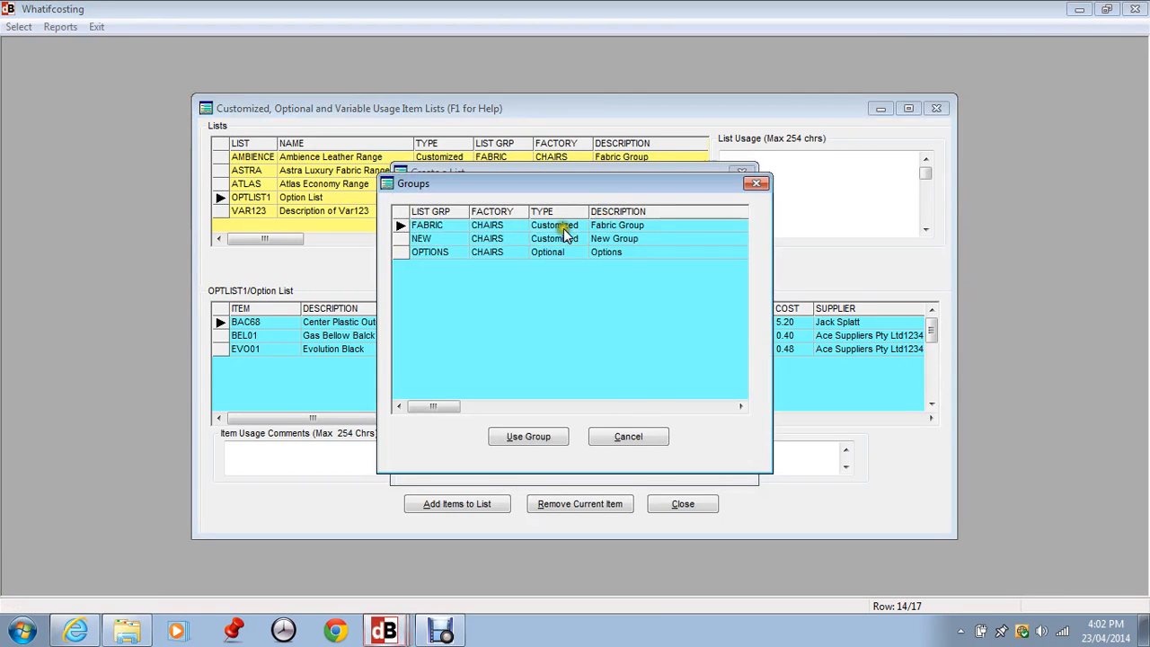
left_click(441, 252)
left_click(530, 436)
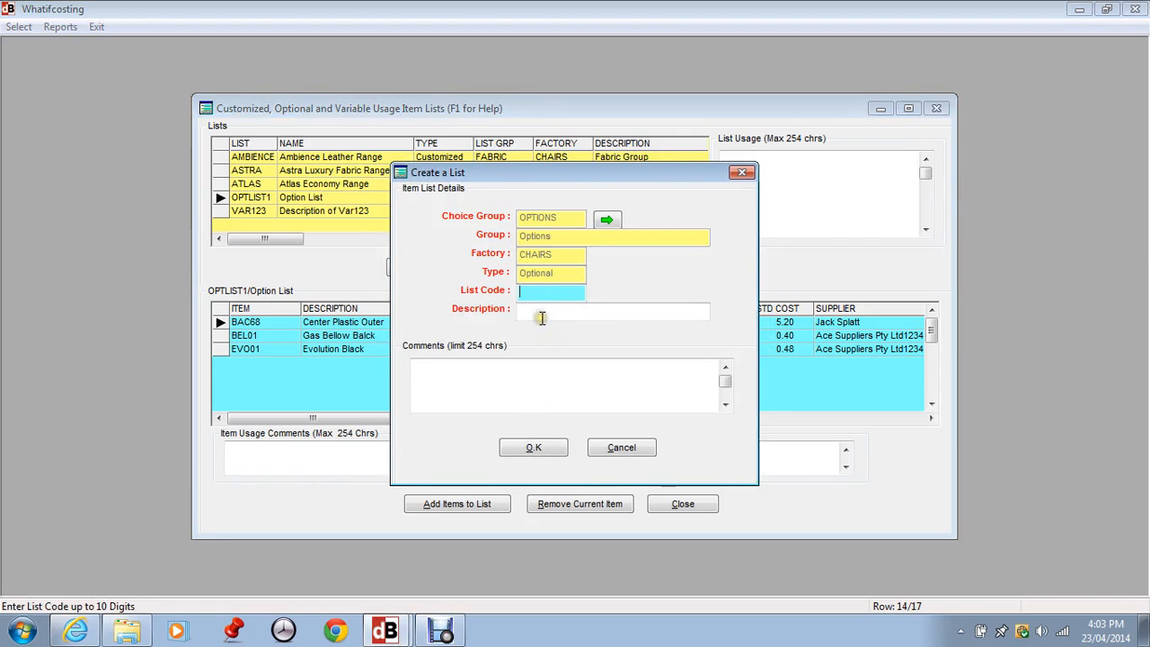
type("12345")
left_click(622, 446)
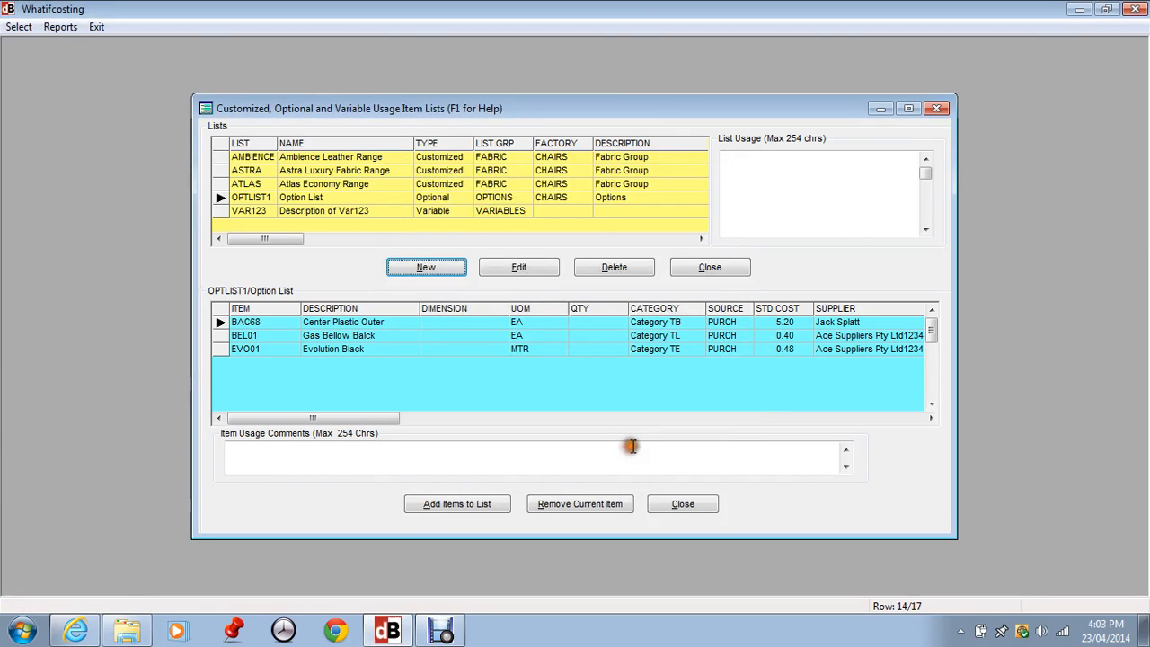
- Add the item GLU101 (Gluing Foam to Ply) to the option list OPTLIST1 and check the list's items
left_click(243, 199)
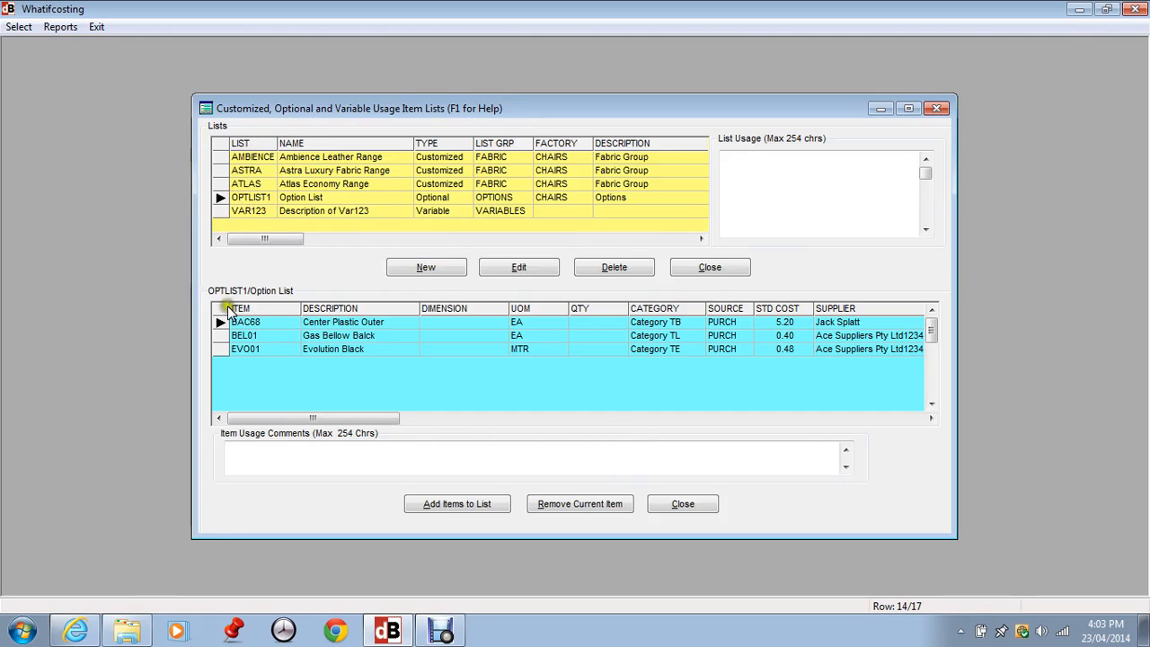
left_click(282, 333)
left_click(456, 504)
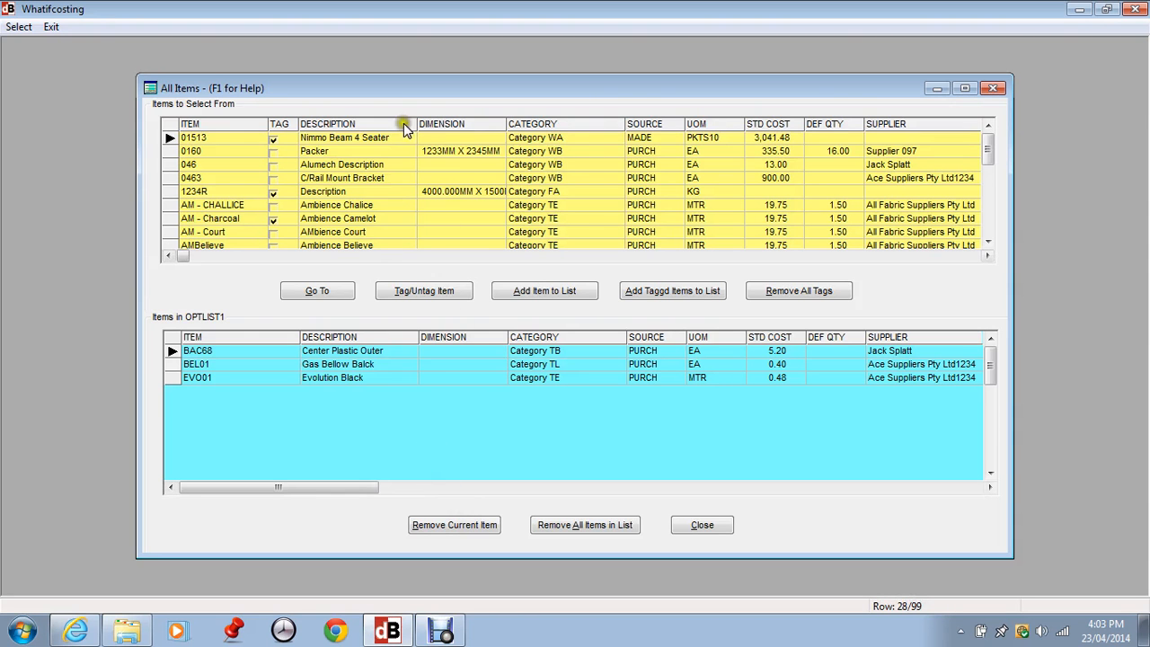
left_click(172, 151)
left_click(987, 216)
left_click(987, 216)
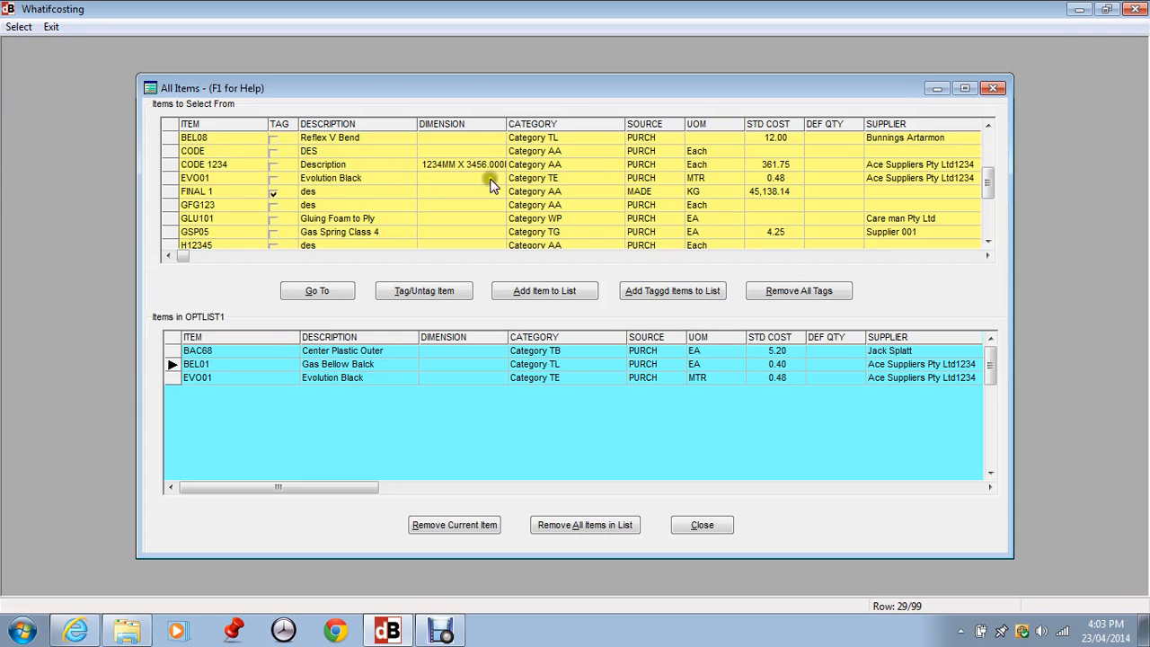
left_click(172, 178)
left_click(194, 218)
left_click(547, 291)
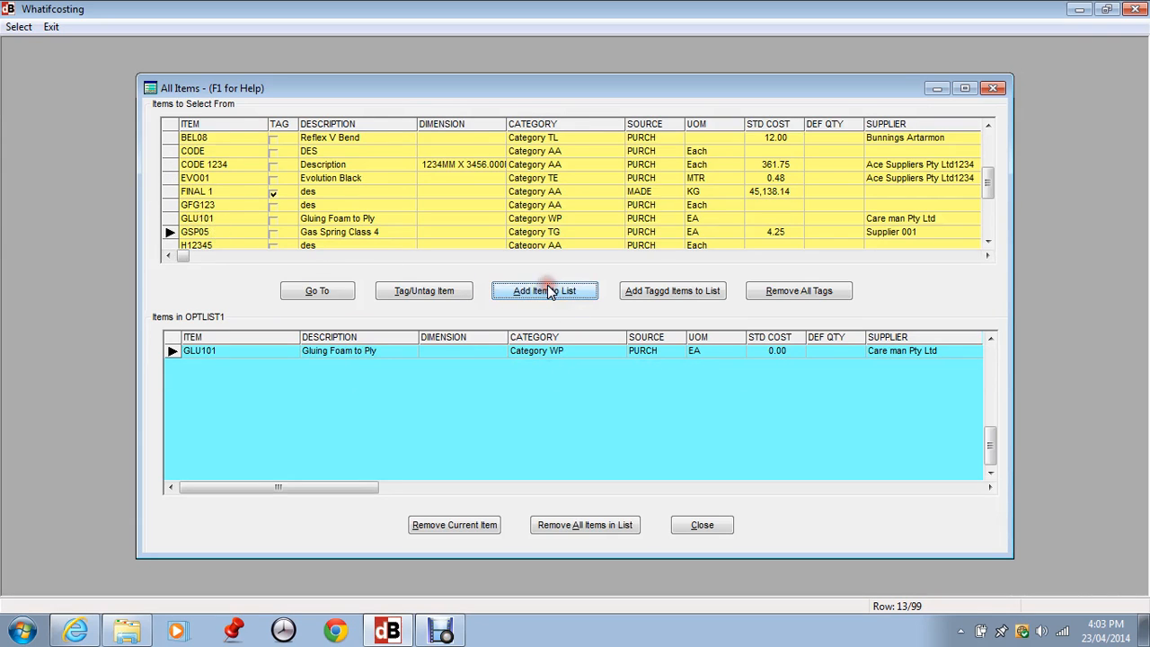
left_click(991, 340)
left_click(991, 339)
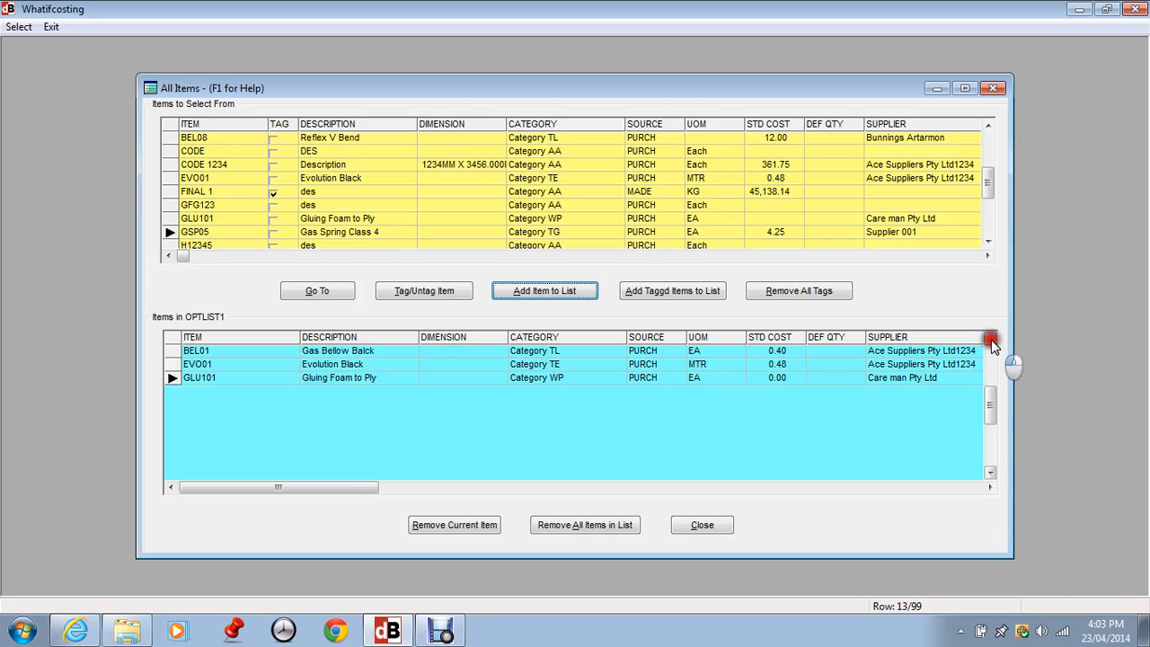
left_click(991, 340)
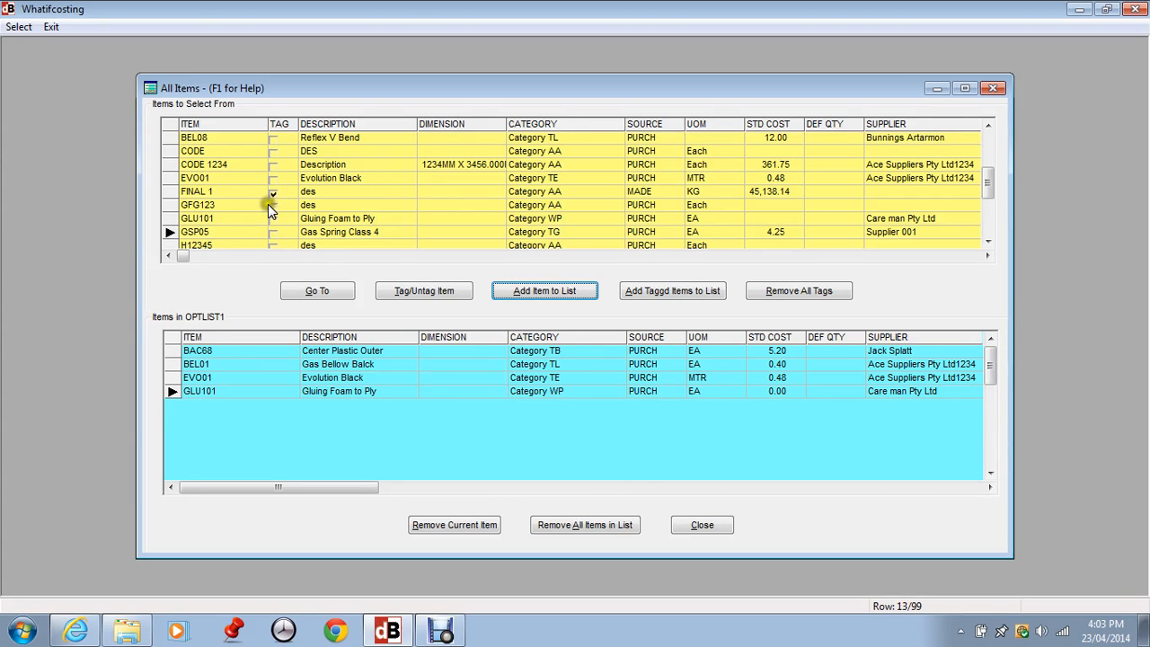
- Tag the items CODE and GSP05 (Gas Spring Class 4) among the items available for the list
left_click(195, 155)
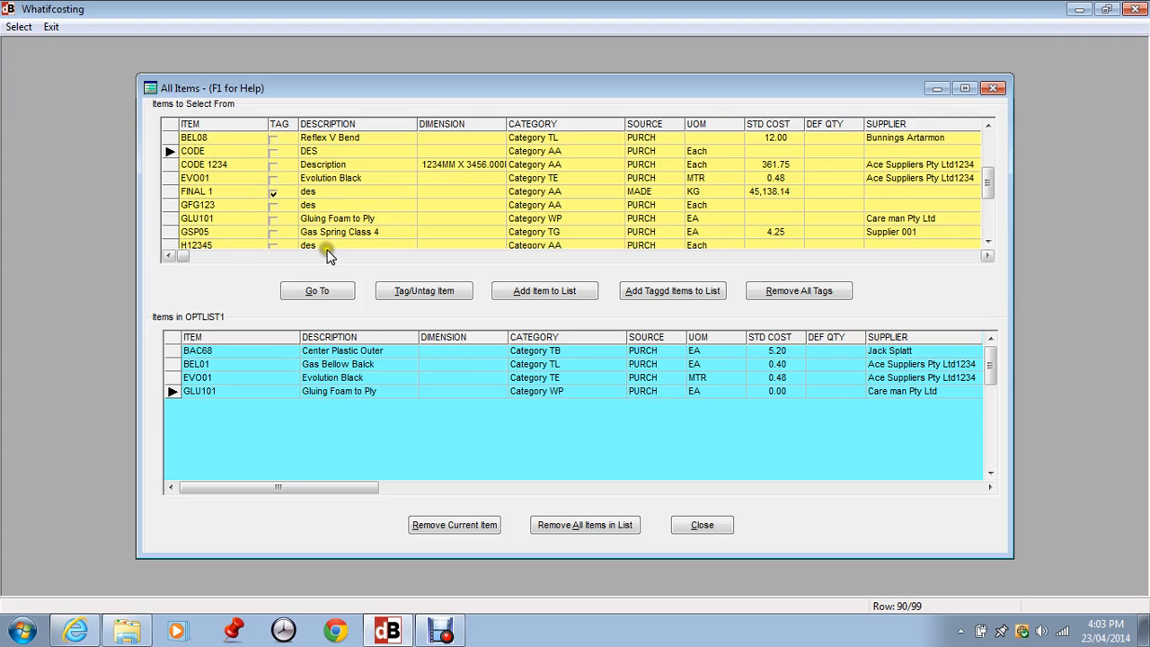
left_click(433, 292)
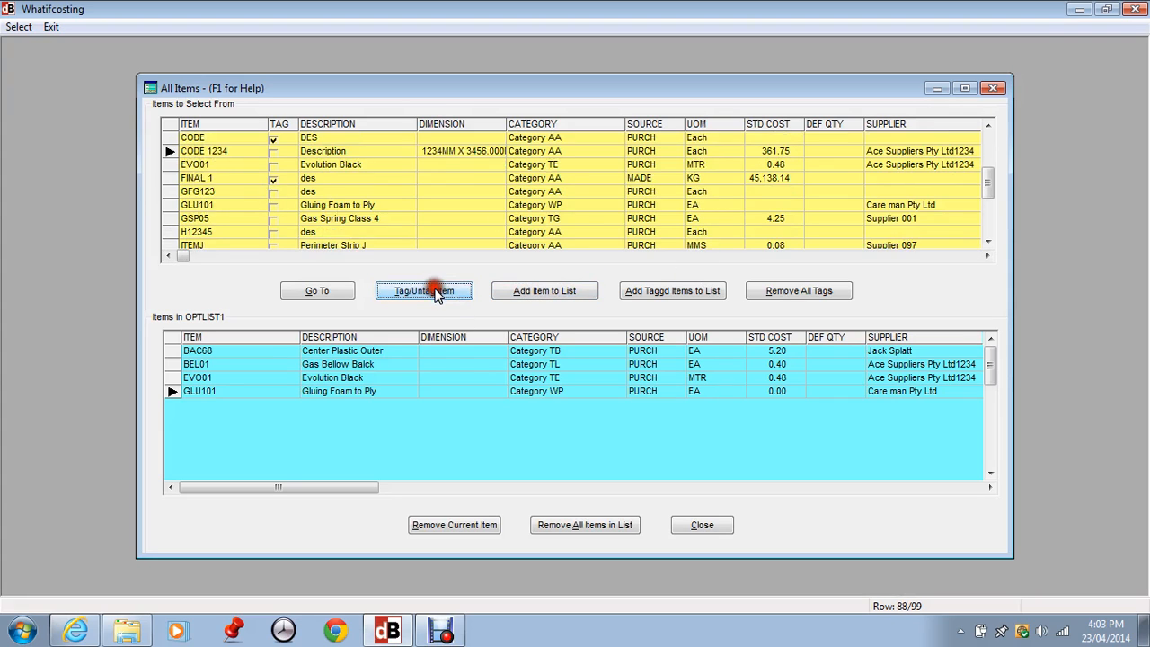
left_click(193, 219)
left_click(411, 291)
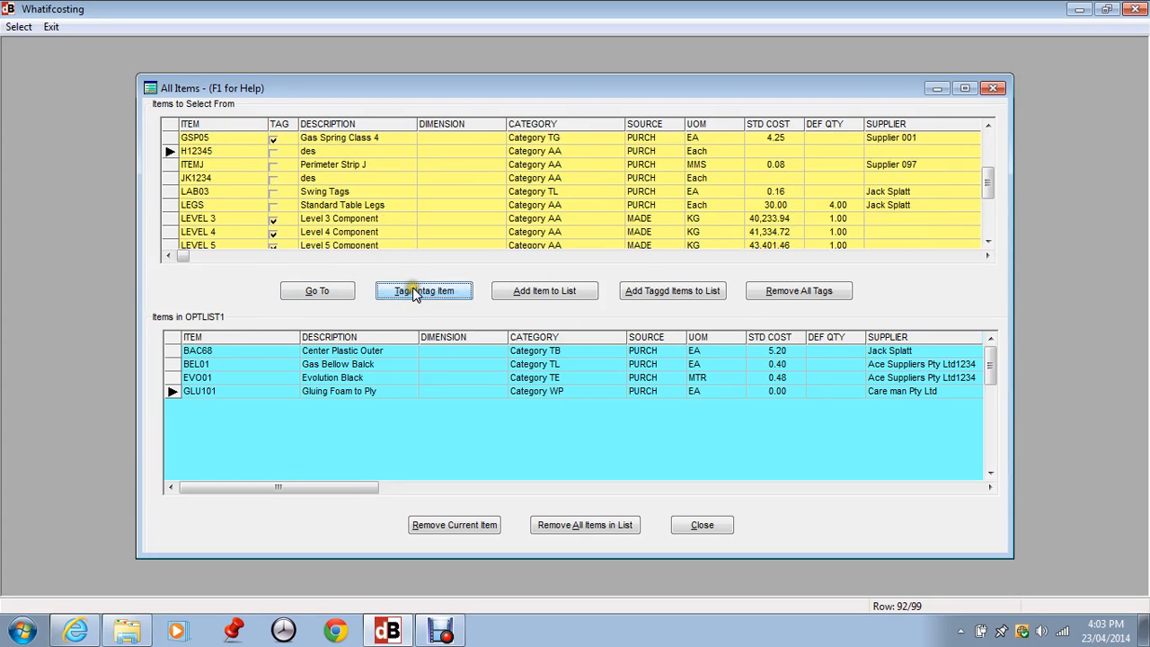
- Add all tagged items to OPTLIST1, remove the item 1234R from the list and close the item lists
left_click(672, 293)
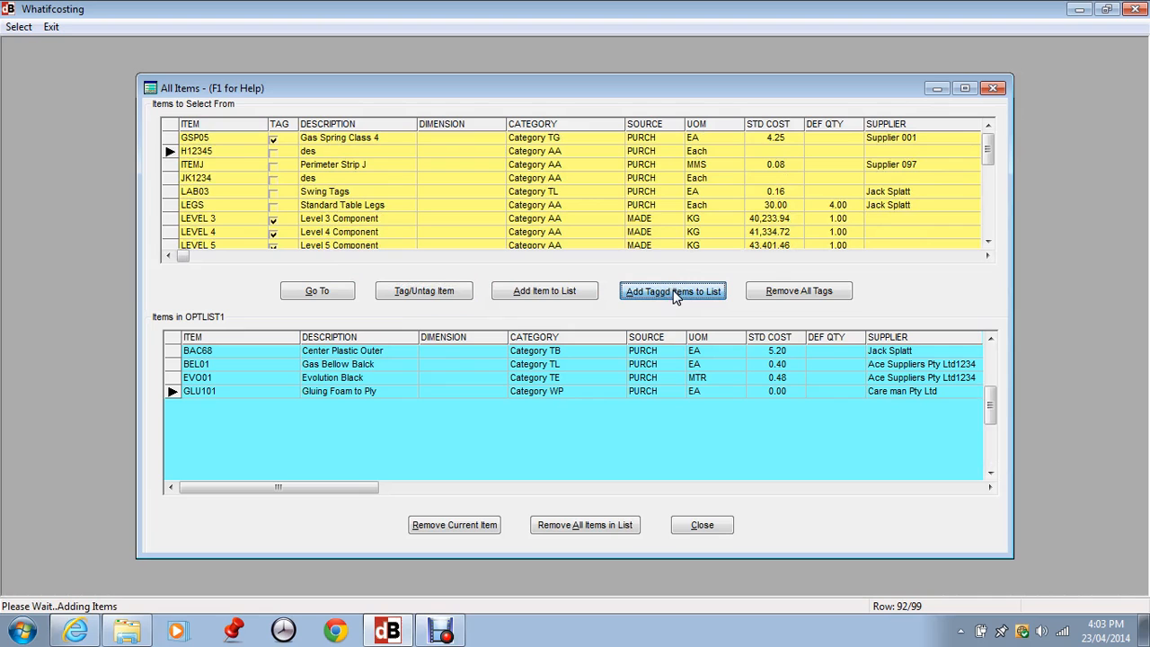
left_click(526, 375)
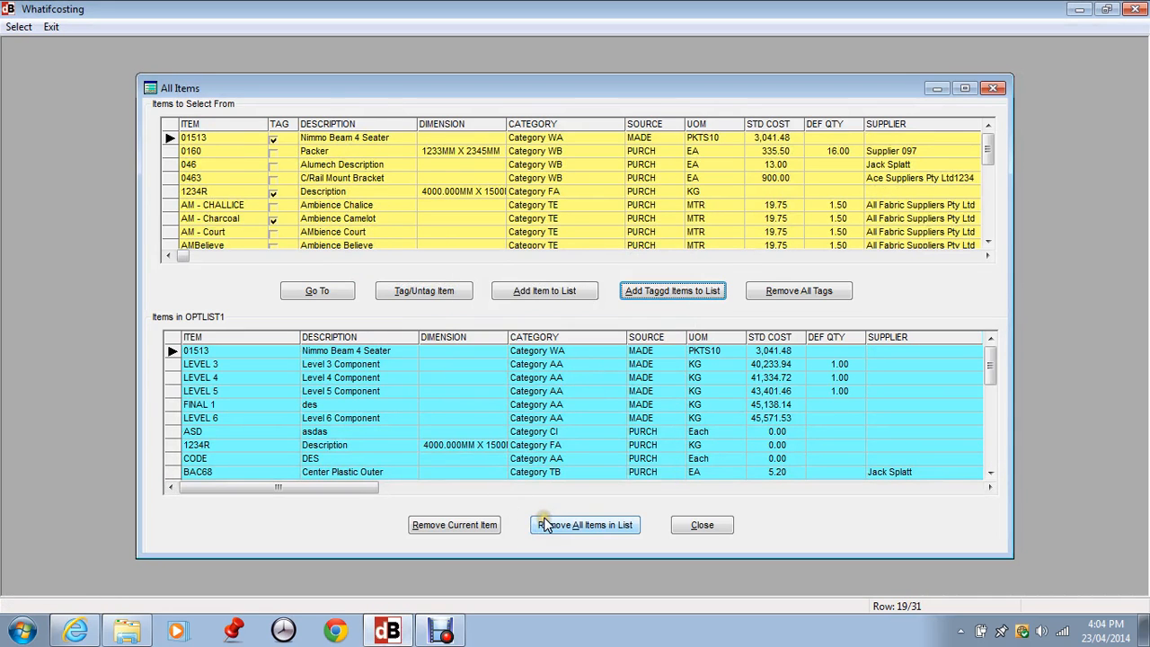
left_click(235, 419)
left_click(245, 448)
left_click(451, 527)
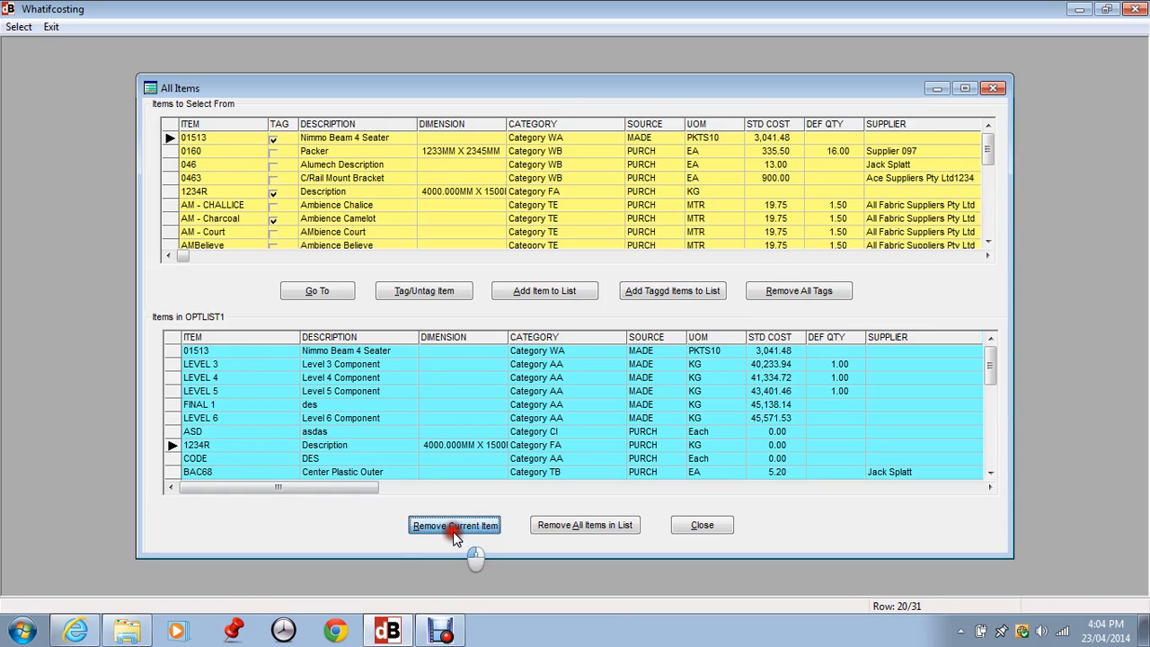
left_click(543, 361)
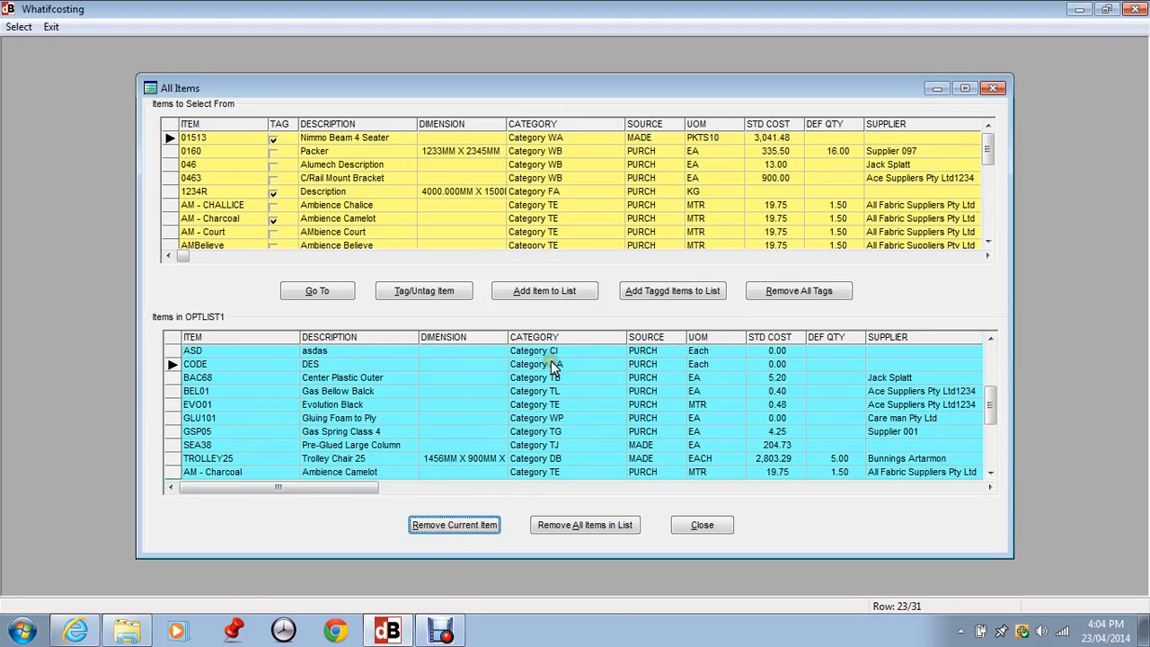
left_click(704, 528)
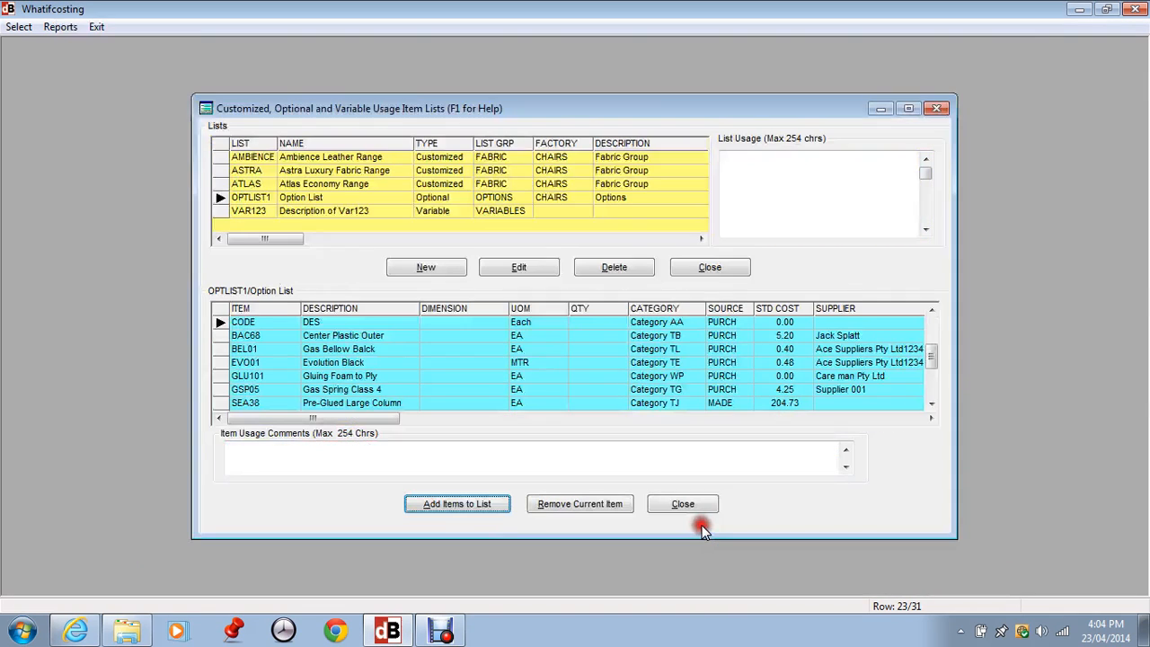
left_click(702, 508)
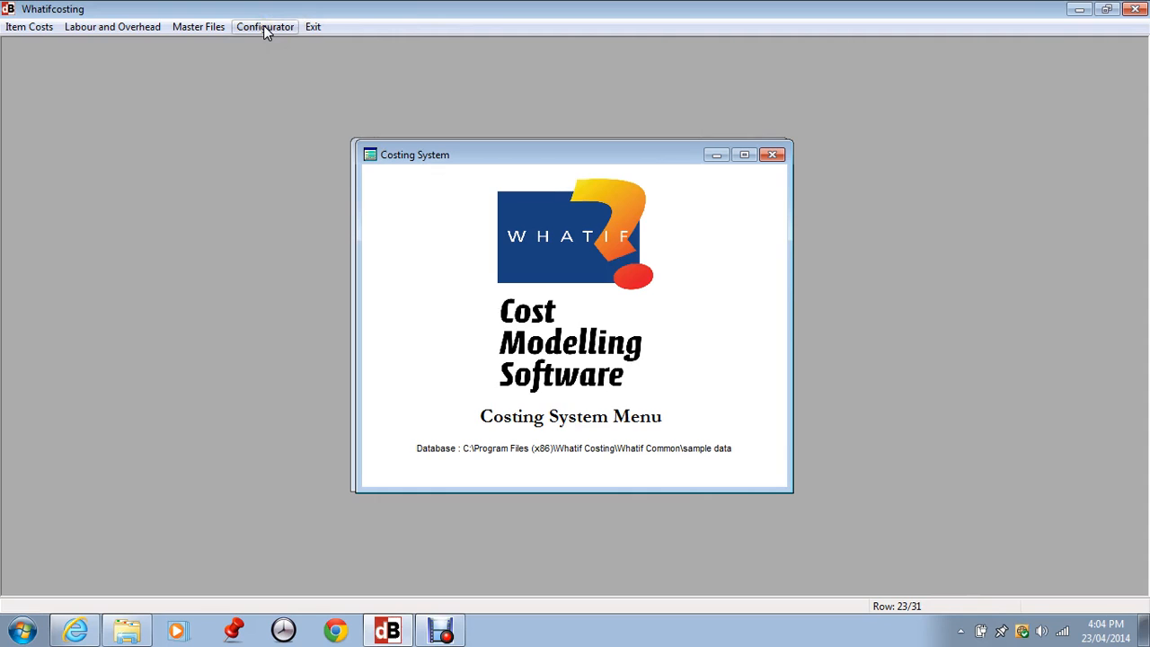
- Open the item master, find the items starting with TAB and select TABLE-STD1 (Standard table 1)
left_click(31, 28)
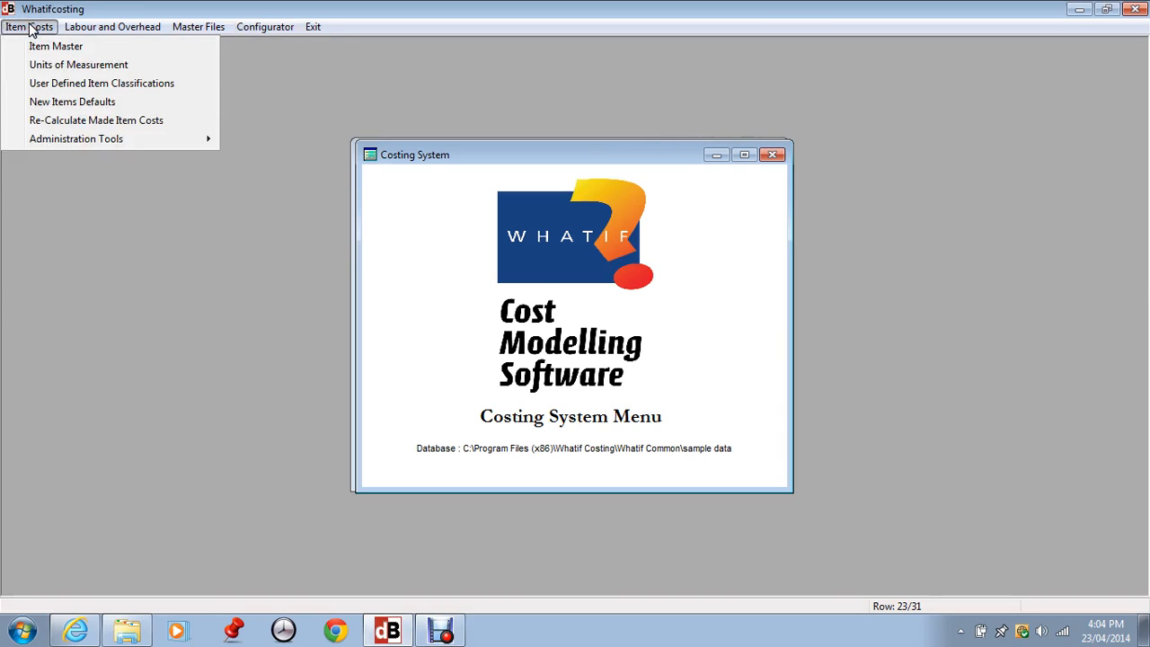
left_click(35, 42)
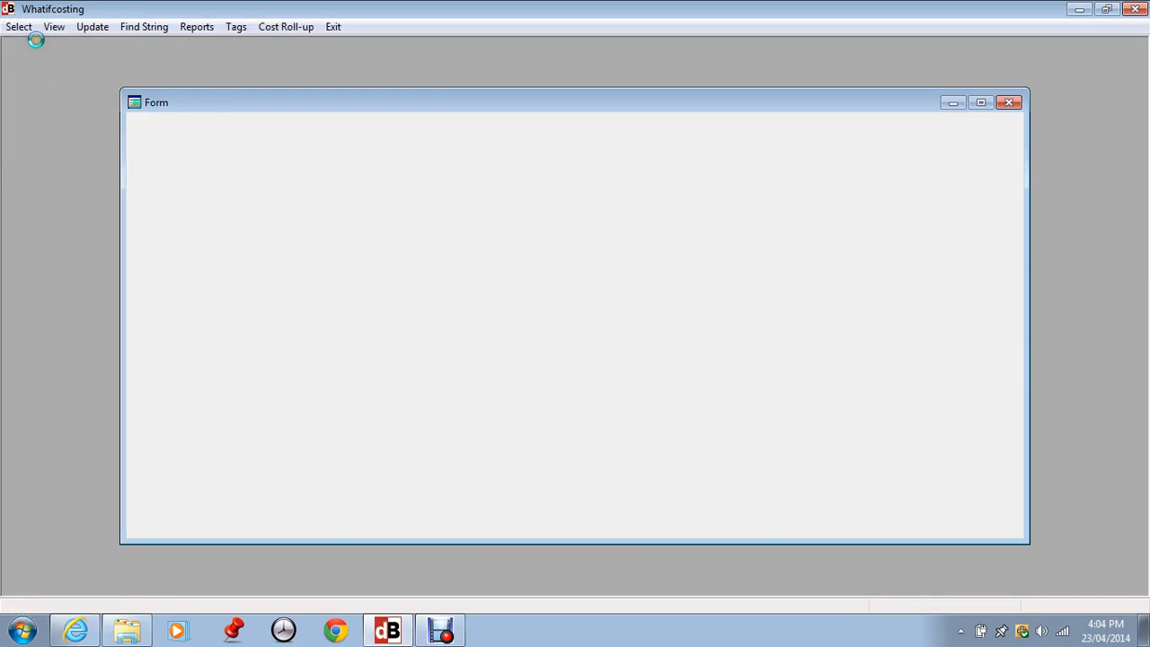
left_click(192, 467)
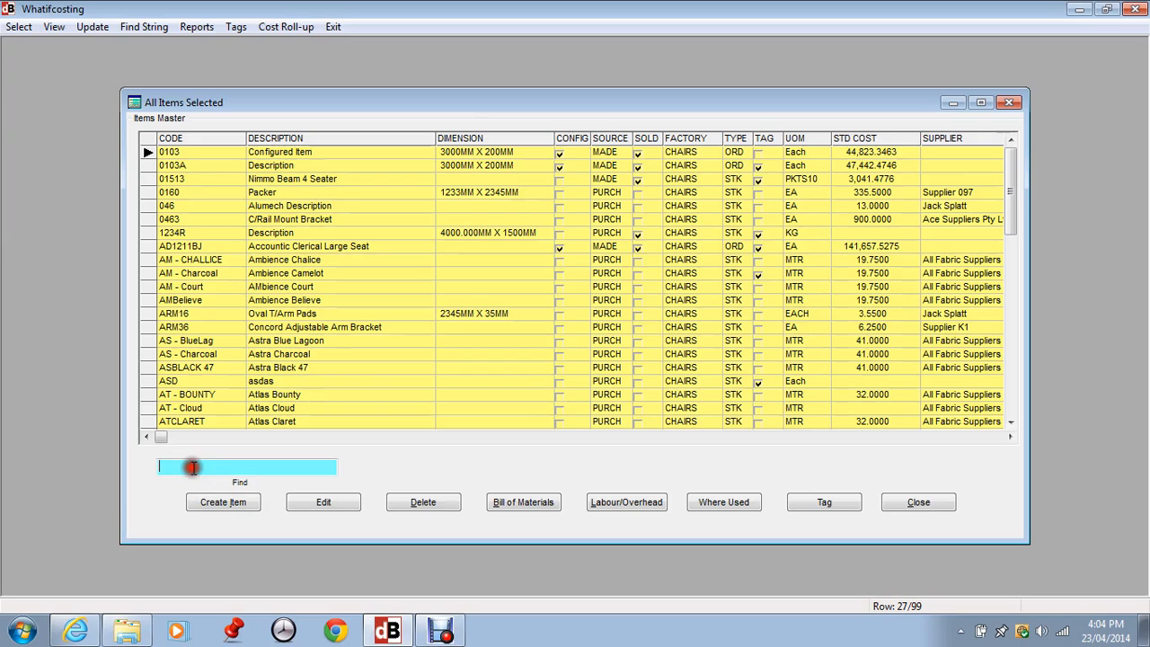
type("TAB")
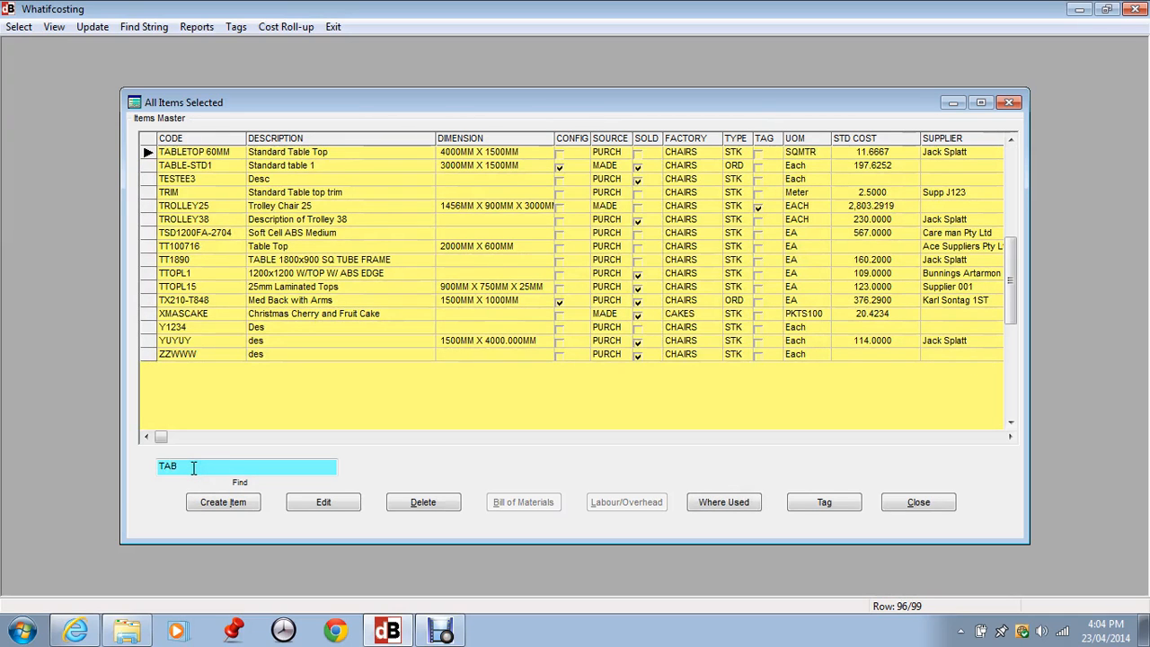
left_click(193, 168)
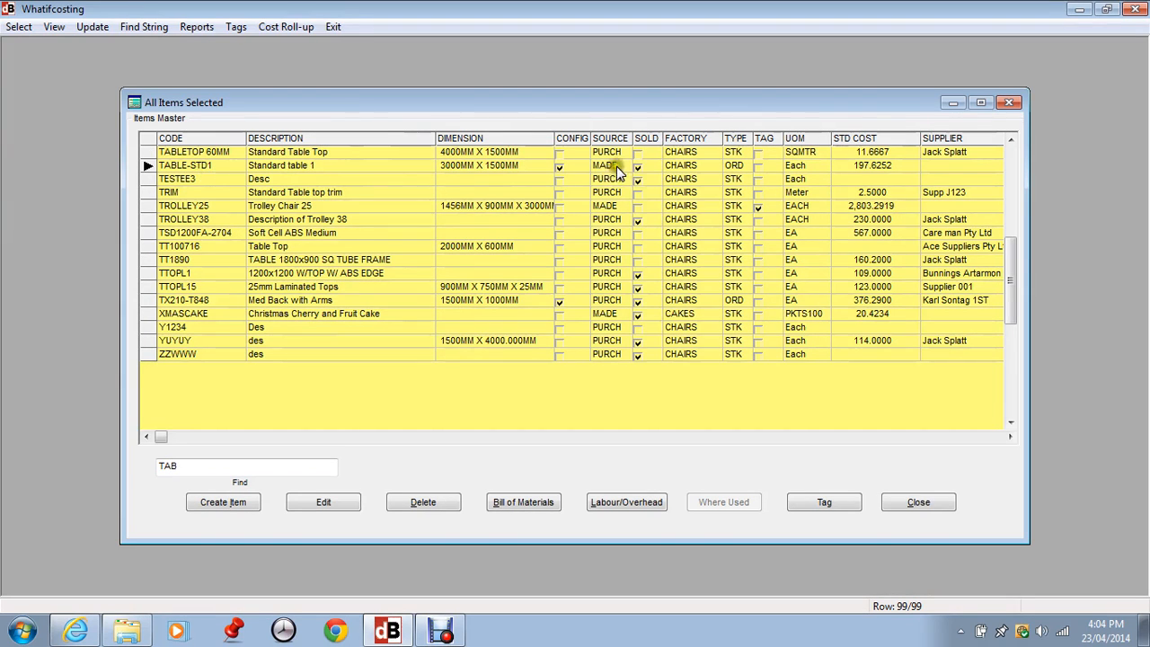
- Open the bill of materials of TABLE-STD1 and review its tabletop, legs and trim lines
left_click(881, 171)
left_click(879, 172)
left_click(207, 169)
left_click(517, 505)
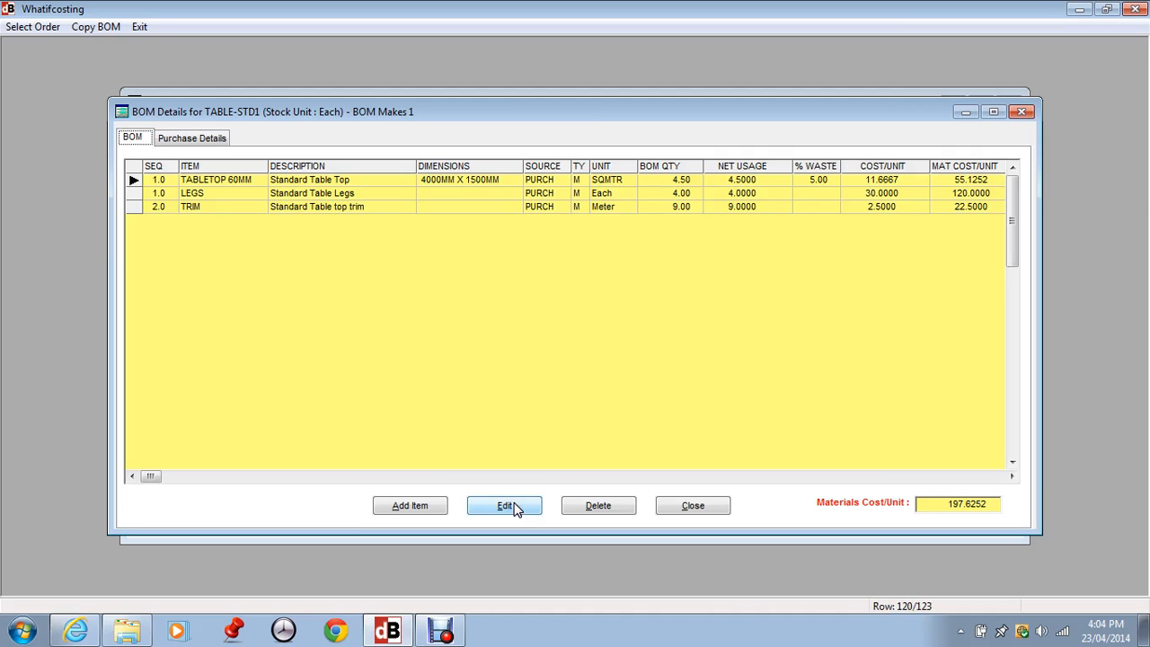
left_click(241, 199)
left_click(239, 209)
left_click(239, 212)
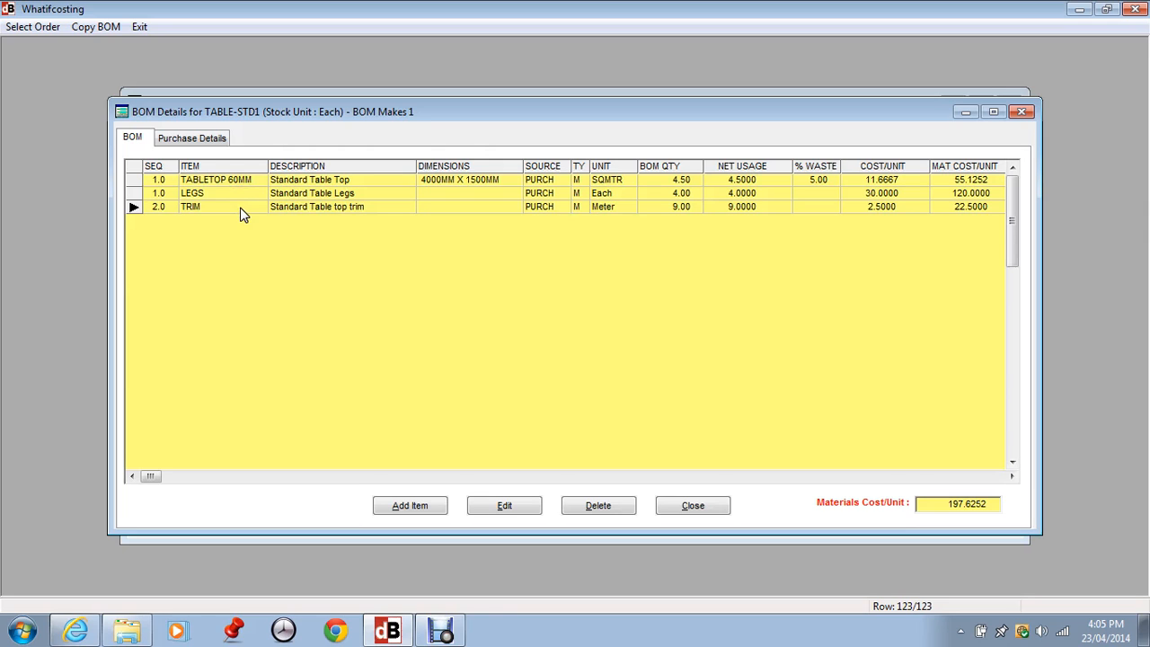
- Edit the TABLETOP 60MM material line, check its formula and quantity, and open its formula for editing
left_click(209, 183)
left_click(504, 506)
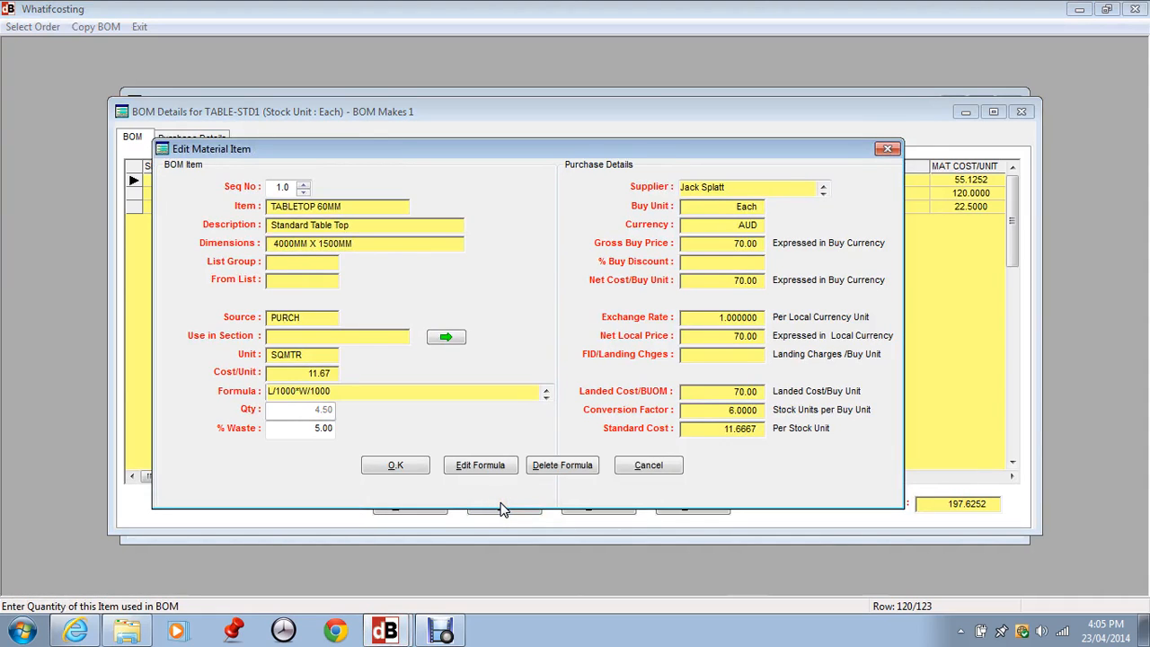
left_click(370, 392)
left_click(301, 411)
left_click(358, 393)
left_click(487, 465)
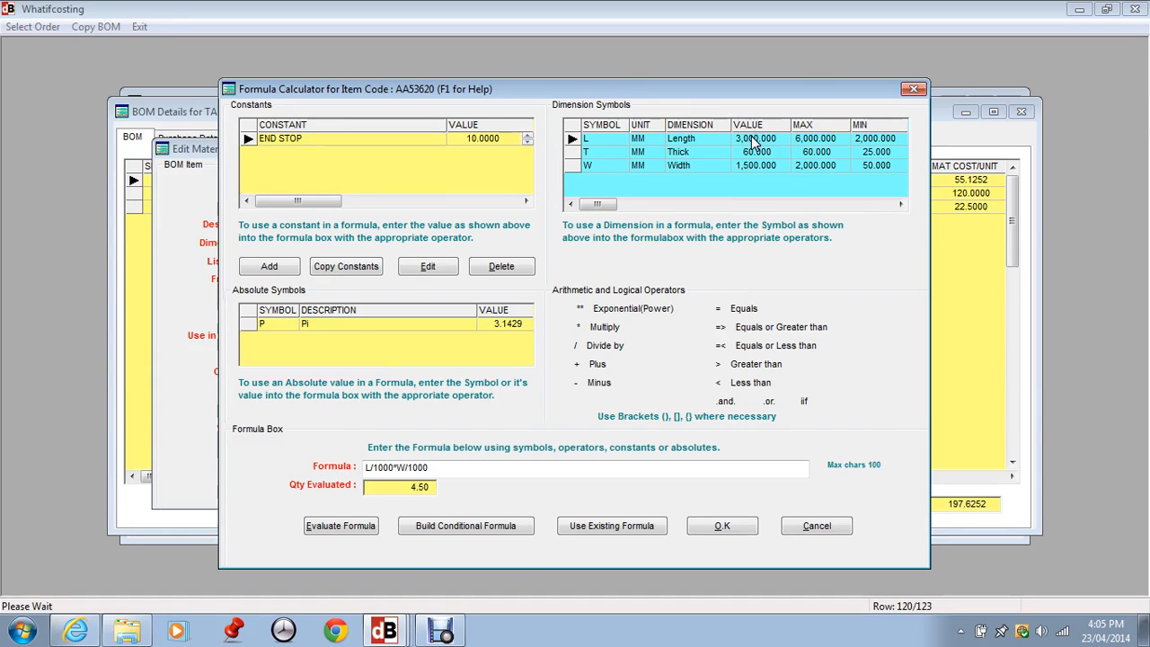
- Examine the length, thickness and width dimension symbols and how the tabletop's quantity formula uses them
left_click(753, 167)
left_click(717, 153)
left_click(689, 196)
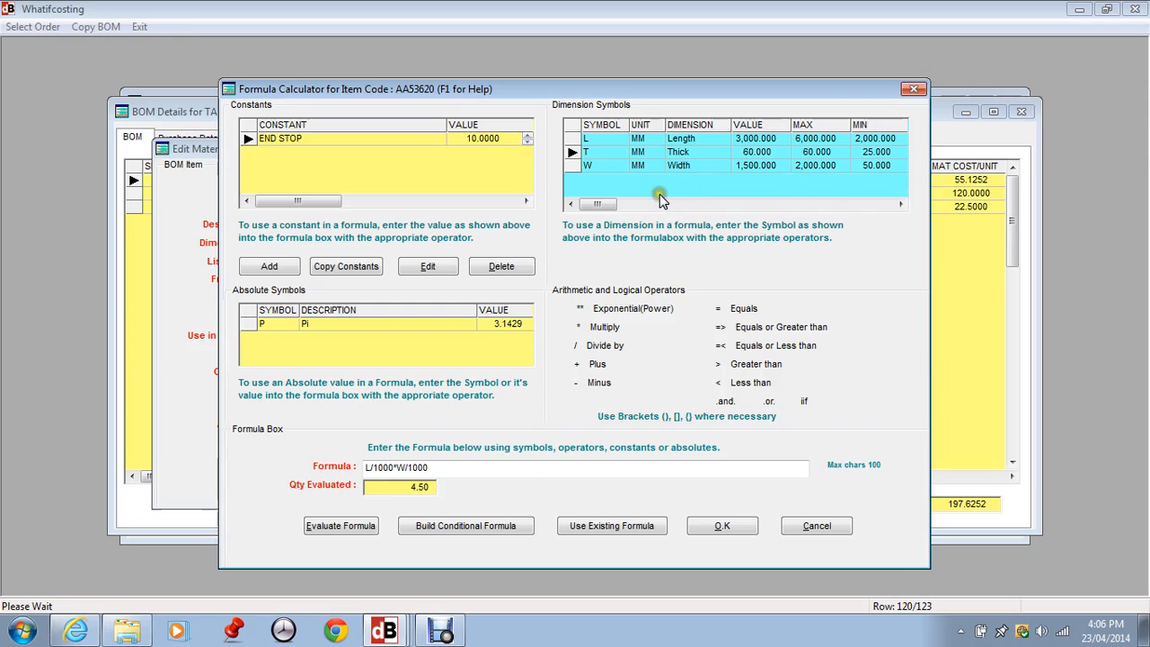
left_click(664, 195)
left_click(440, 470)
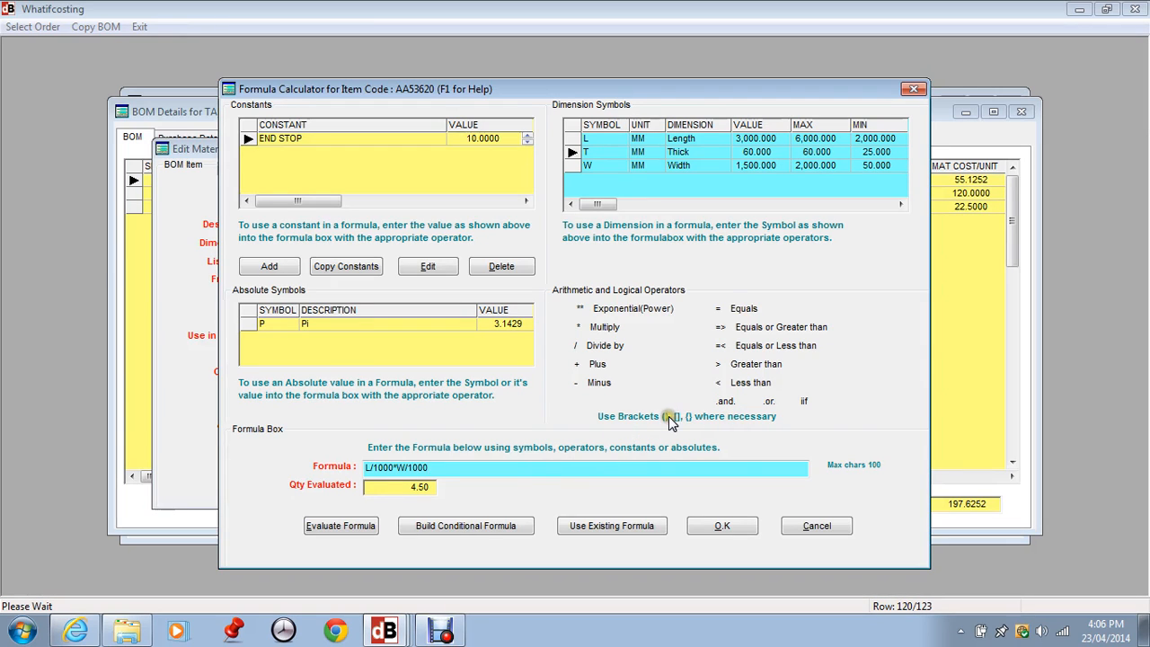
left_click(444, 465)
- Reuse the existing formula L/1000*W/1000 (Area for Length/Width) for the tabletop's quantity
left_click(609, 527)
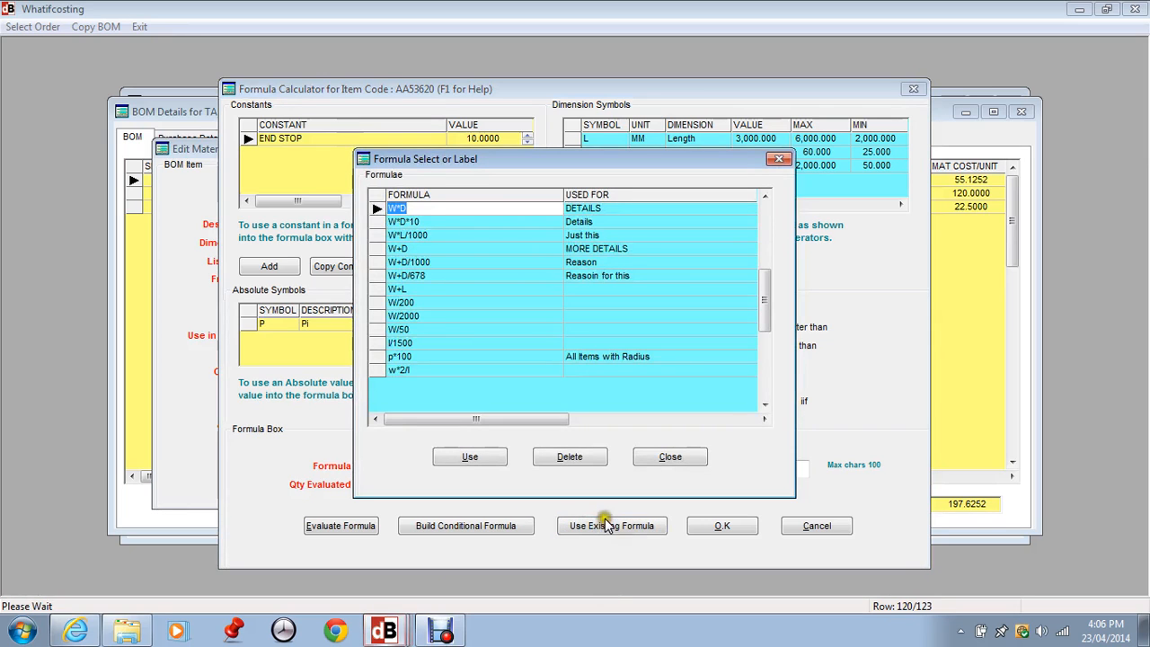
left_click(766, 197)
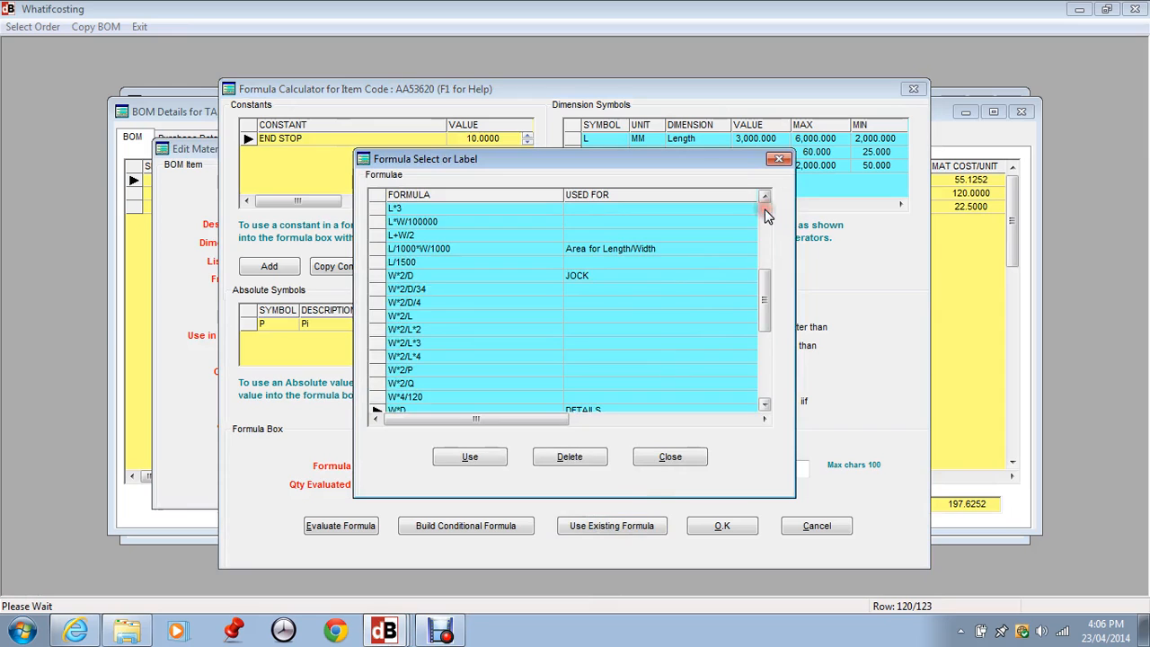
left_click(682, 247)
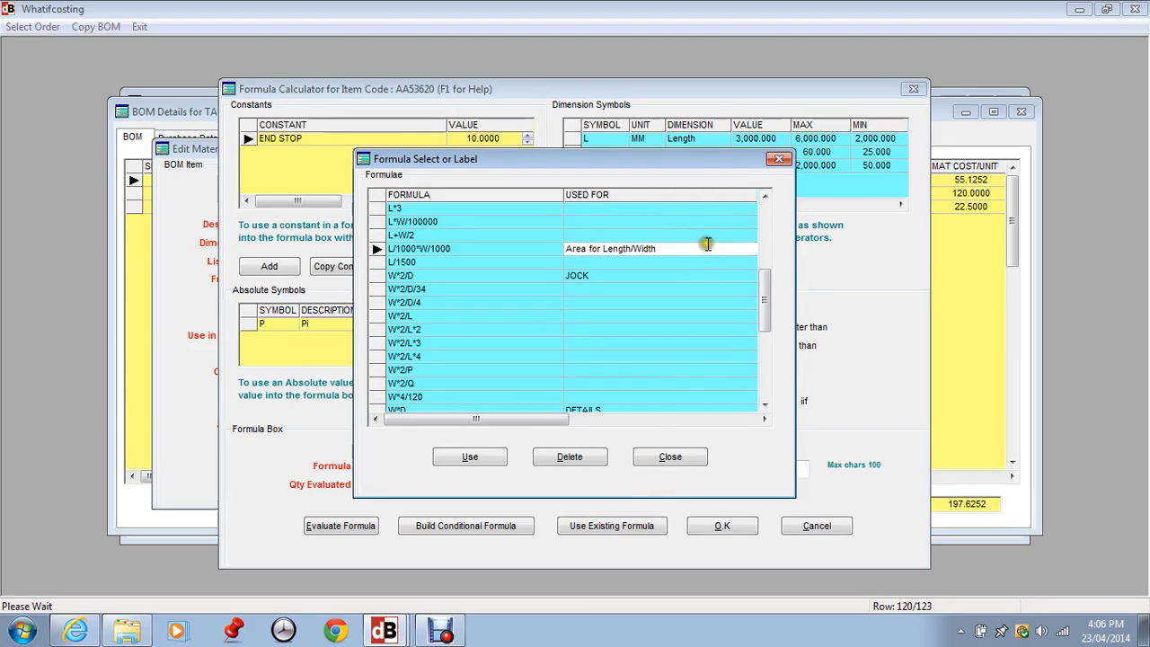
left_click(455, 246)
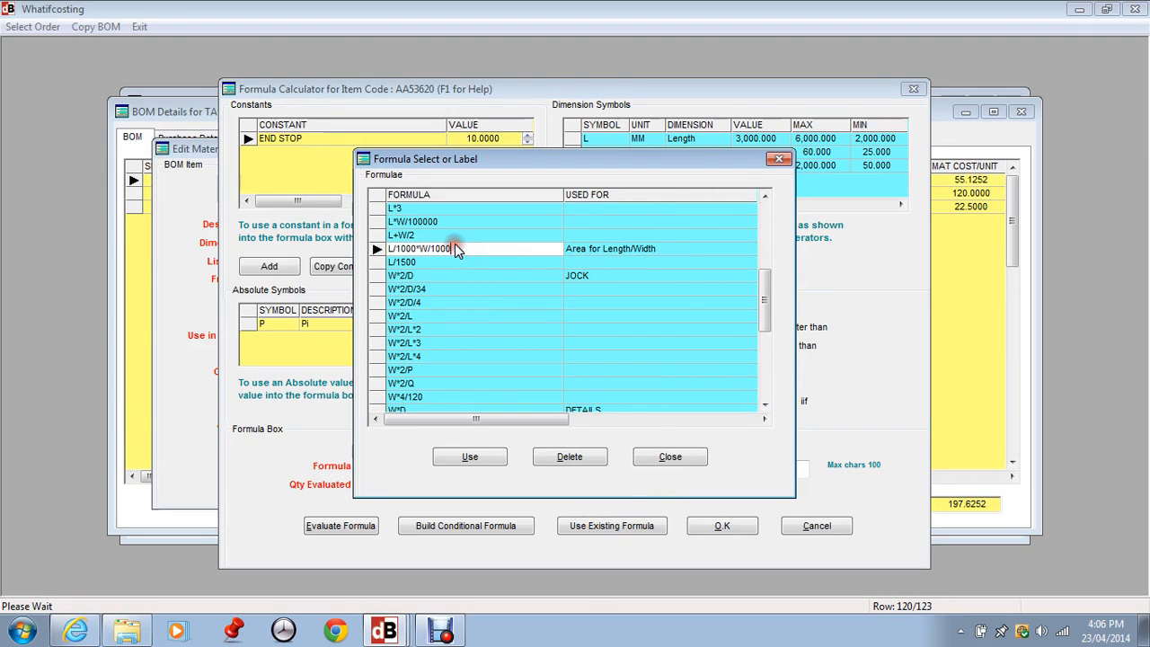
left_click(647, 252)
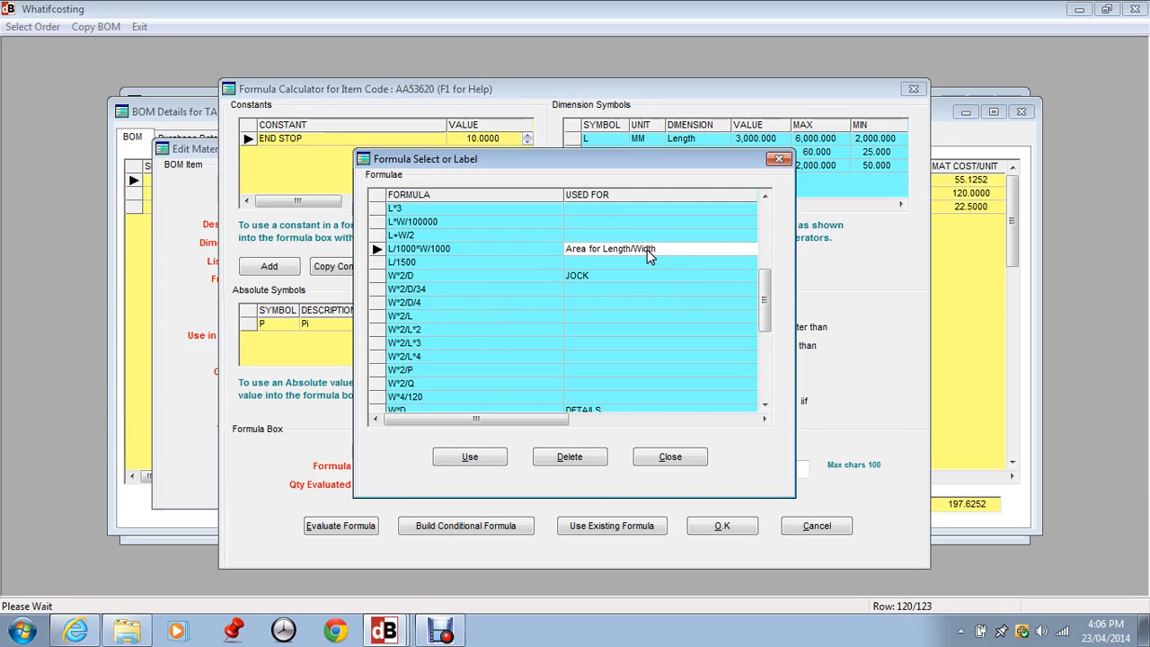
left_click(647, 250)
left_click(476, 256)
left_click(618, 249)
left_click(478, 257)
left_click(470, 456)
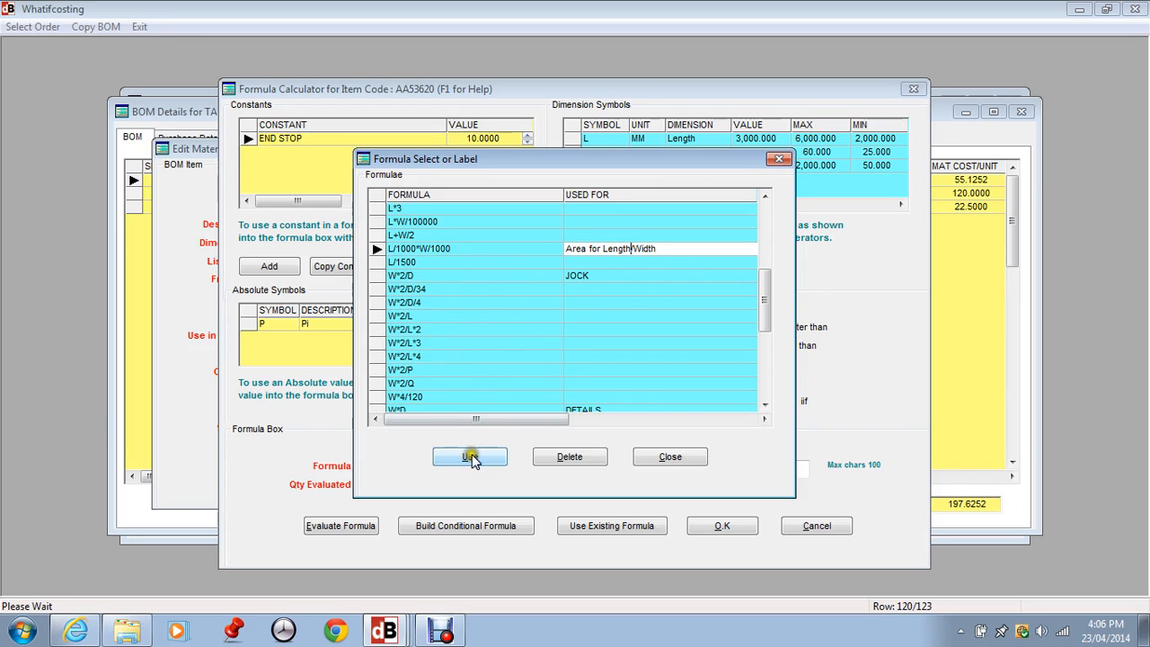
left_click(467, 465)
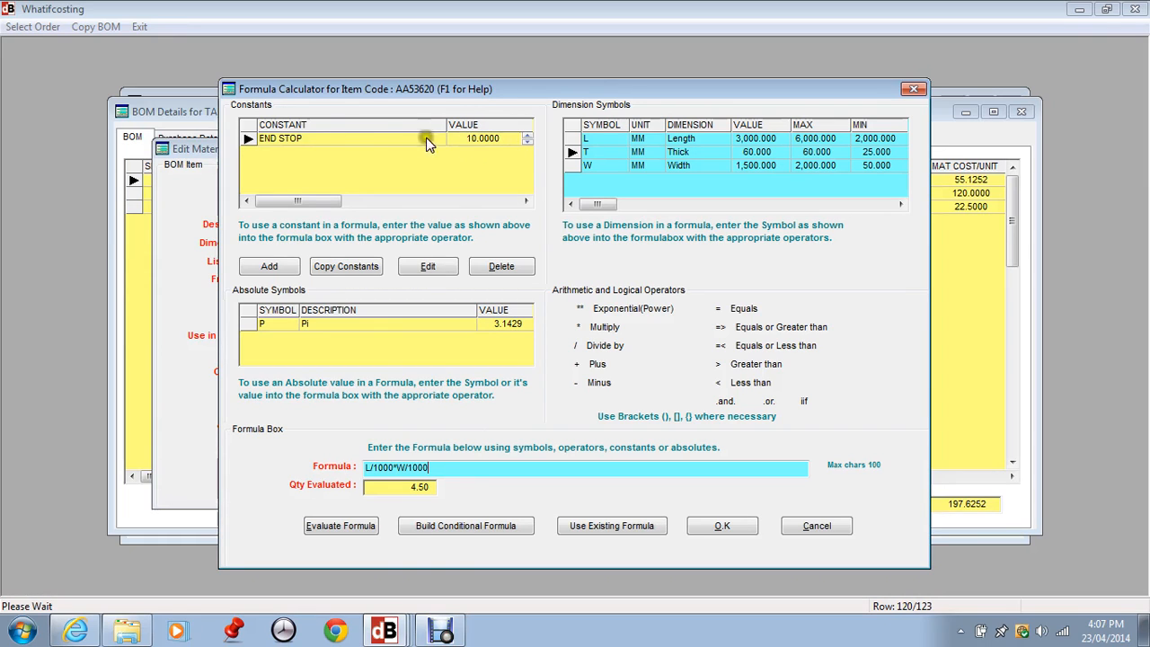
- Browse the items whose constants can be copied into the formula, and close the list without copying any
left_click(324, 149)
left_click(333, 267)
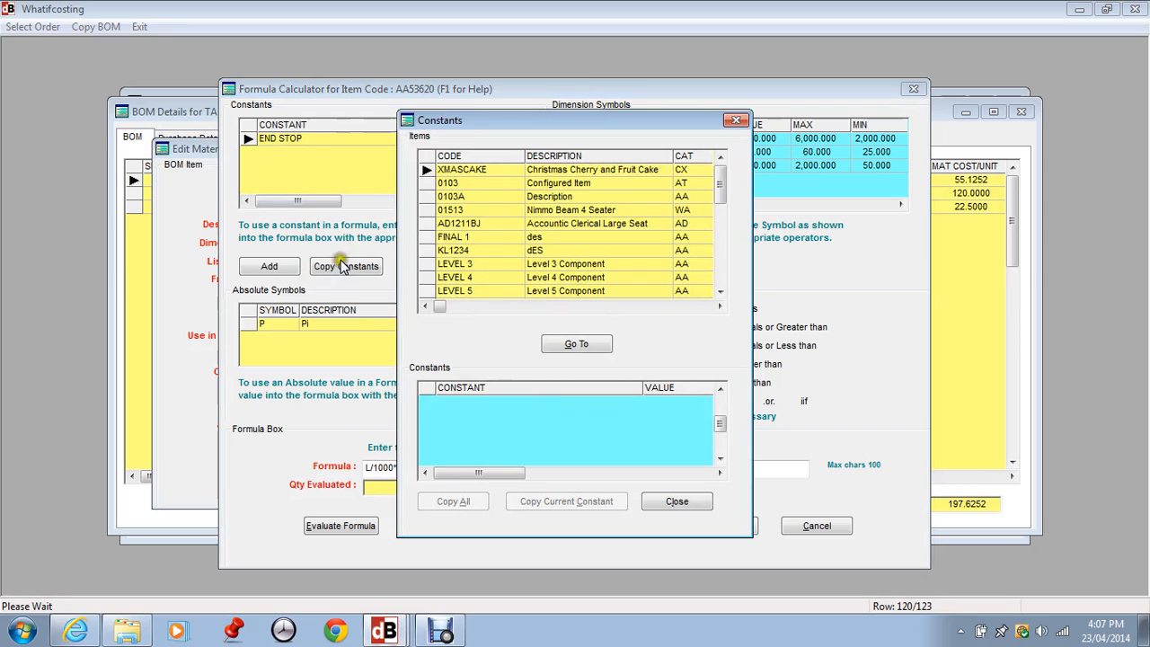
left_click(467, 209)
left_click(467, 183)
left_click(462, 223)
left_click(461, 263)
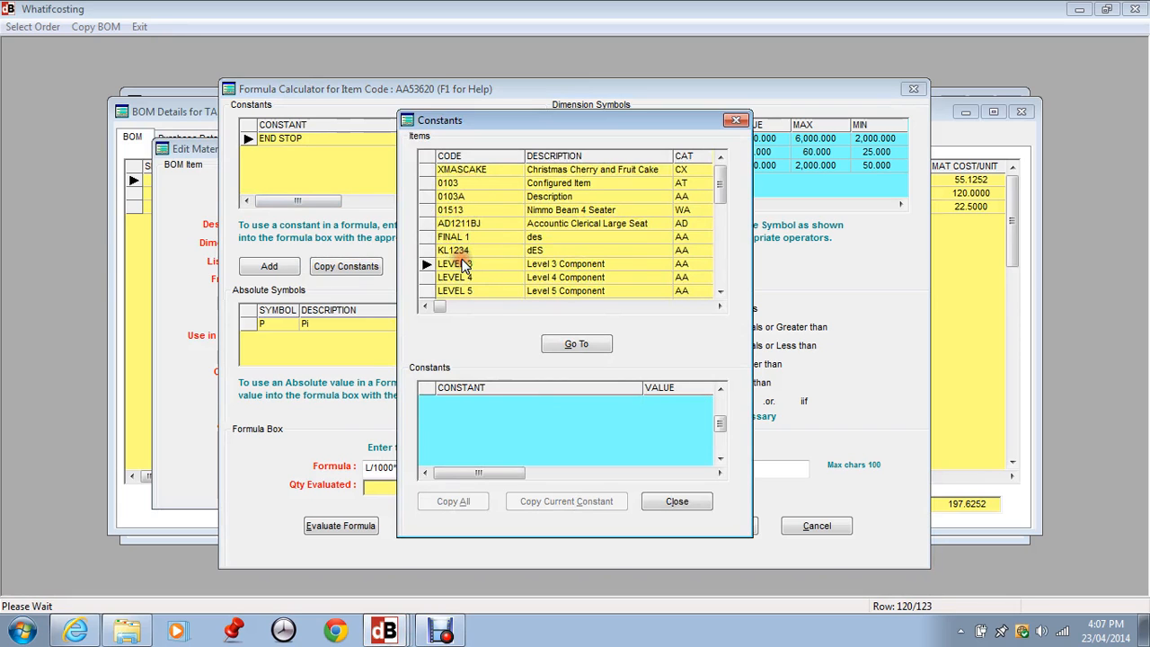
left_click(677, 502)
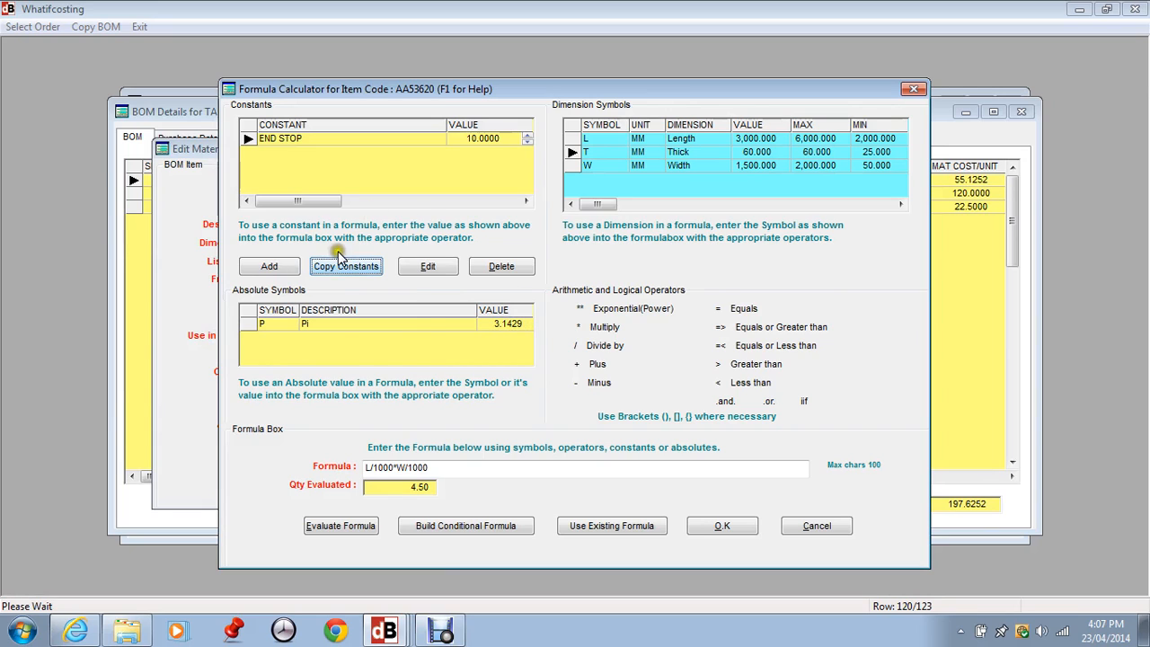
- Accept the formula L/1000*W/1000 and check the formula and quantity on the TABLETOP 60MM line
left_click(495, 469)
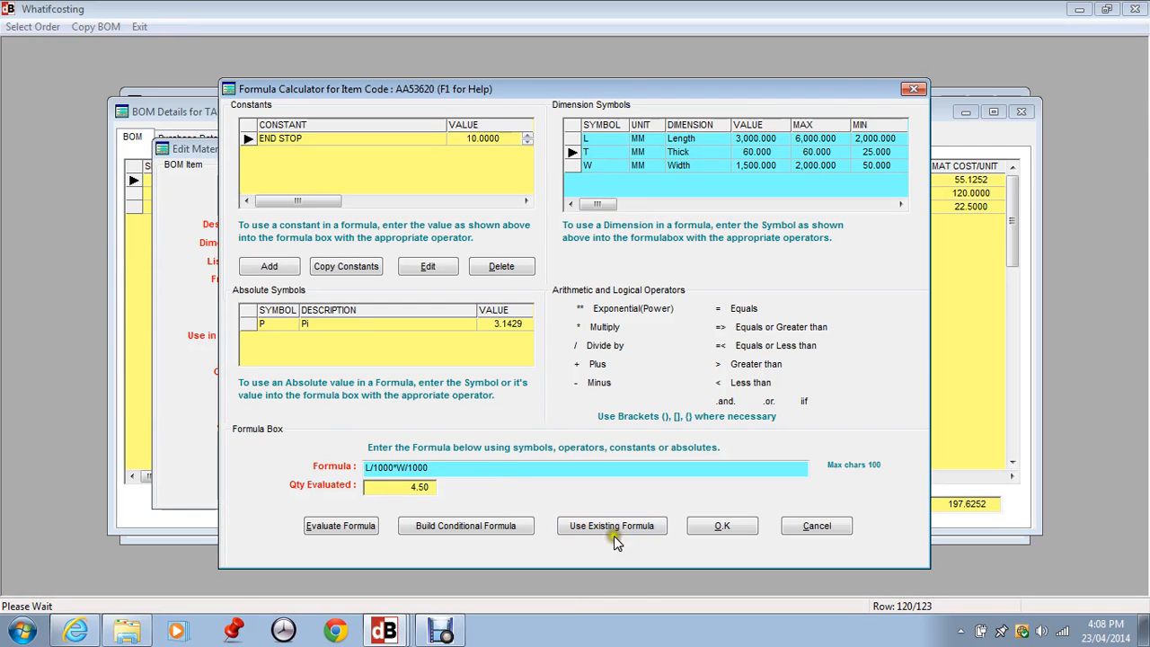
left_click(737, 526)
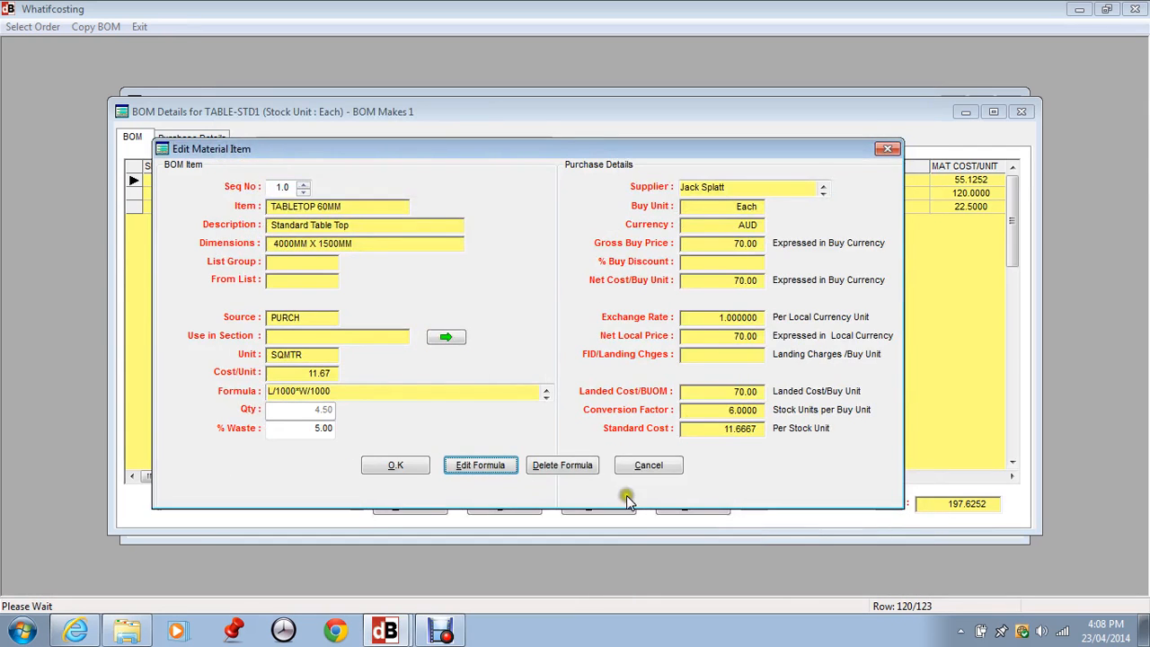
left_click(356, 393)
left_click(308, 412)
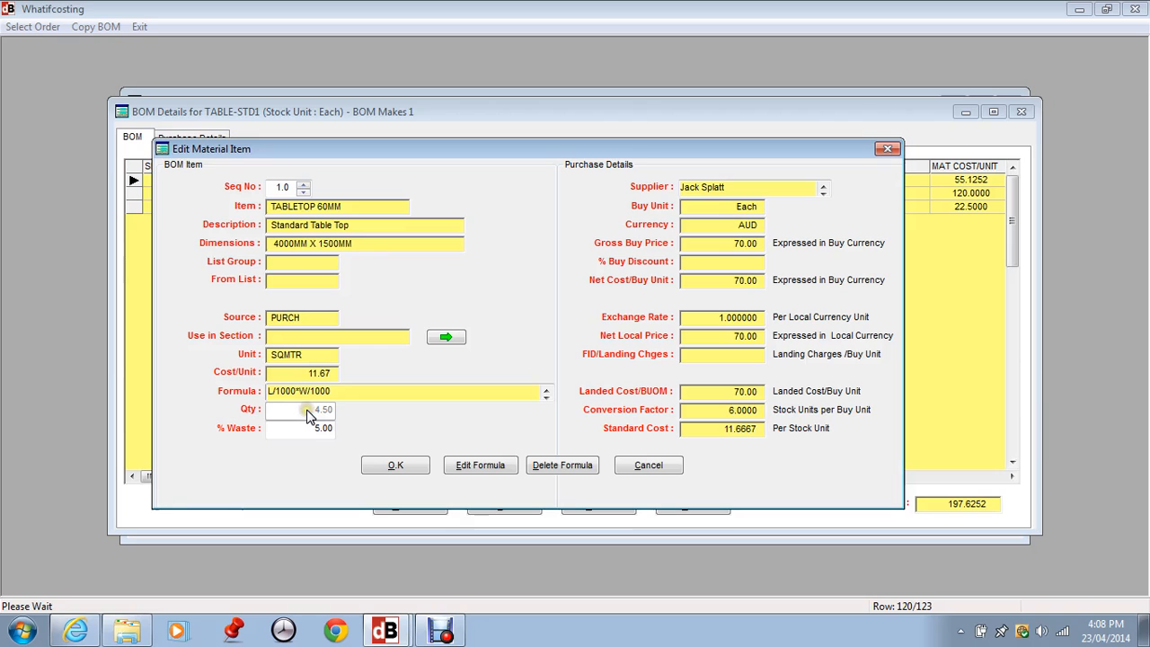
- Delete the formula of the TABLETOP 60MM line and set its quantity manually to 5
left_click(584, 476)
left_click(576, 466)
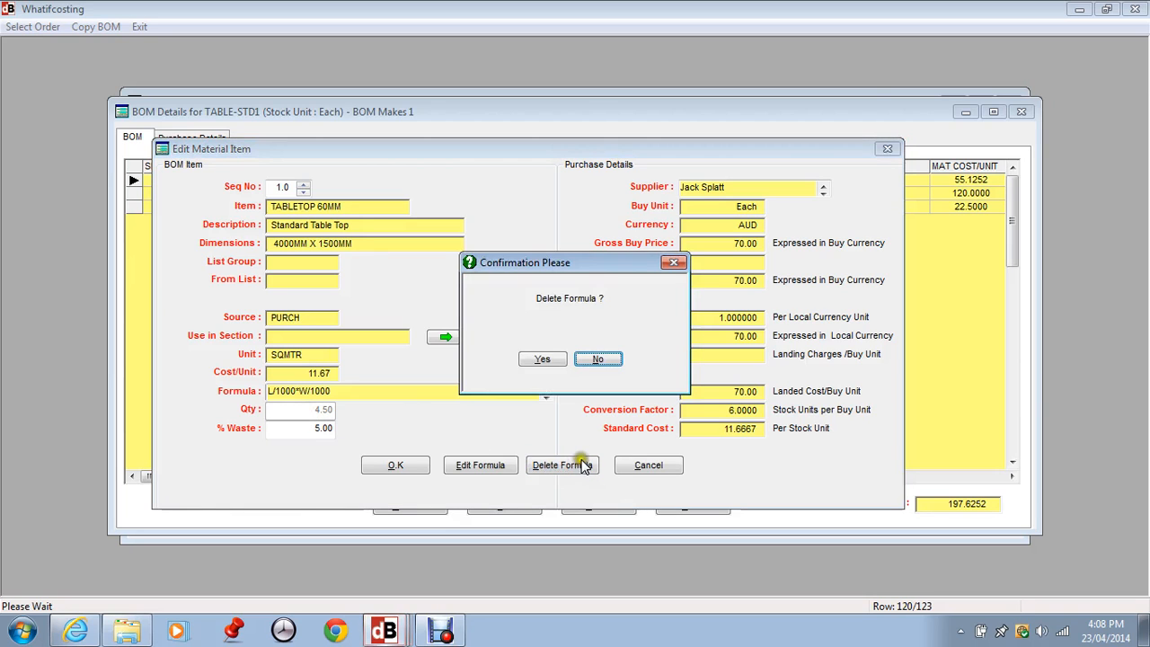
left_click(533, 361)
left_click(325, 409)
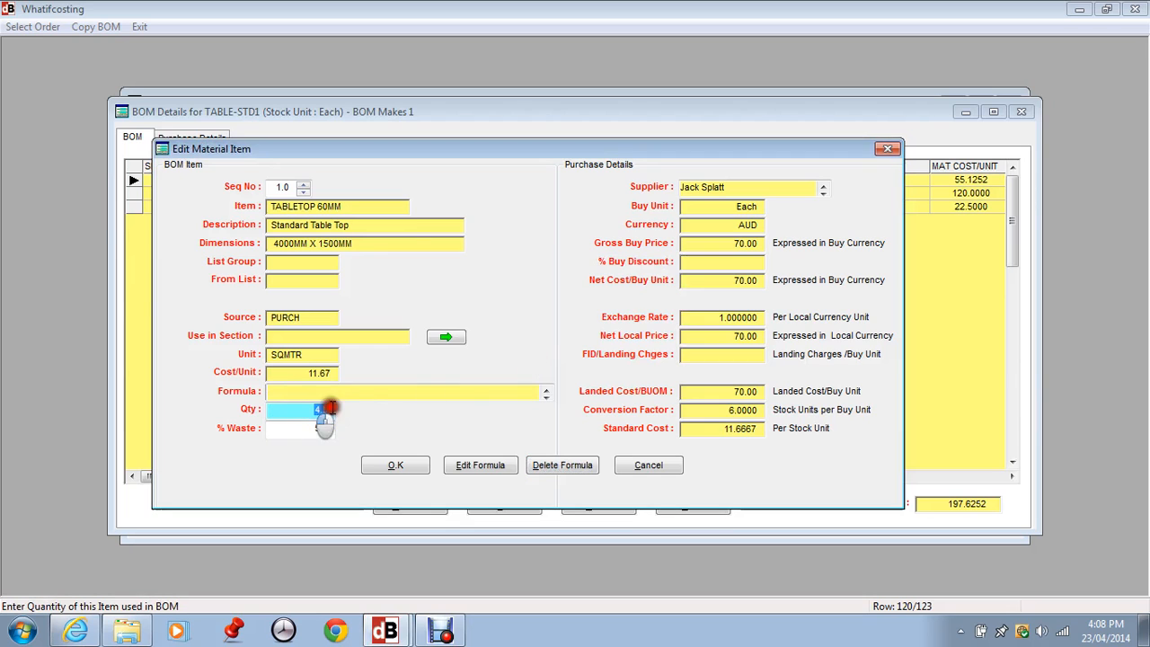
type("5")
key("Tab")
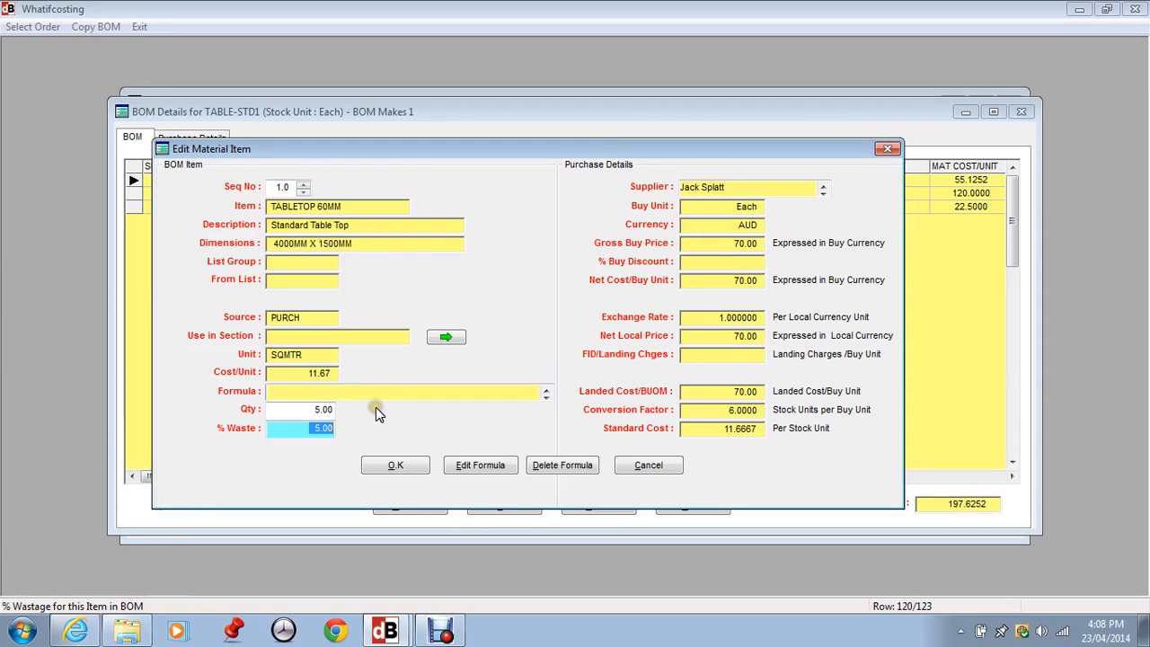
- Apply the existing formula L/1000*W/1000 (Area for Length/Width) to the TABLETOP 60MM line's quantity and save the line
left_click(312, 396)
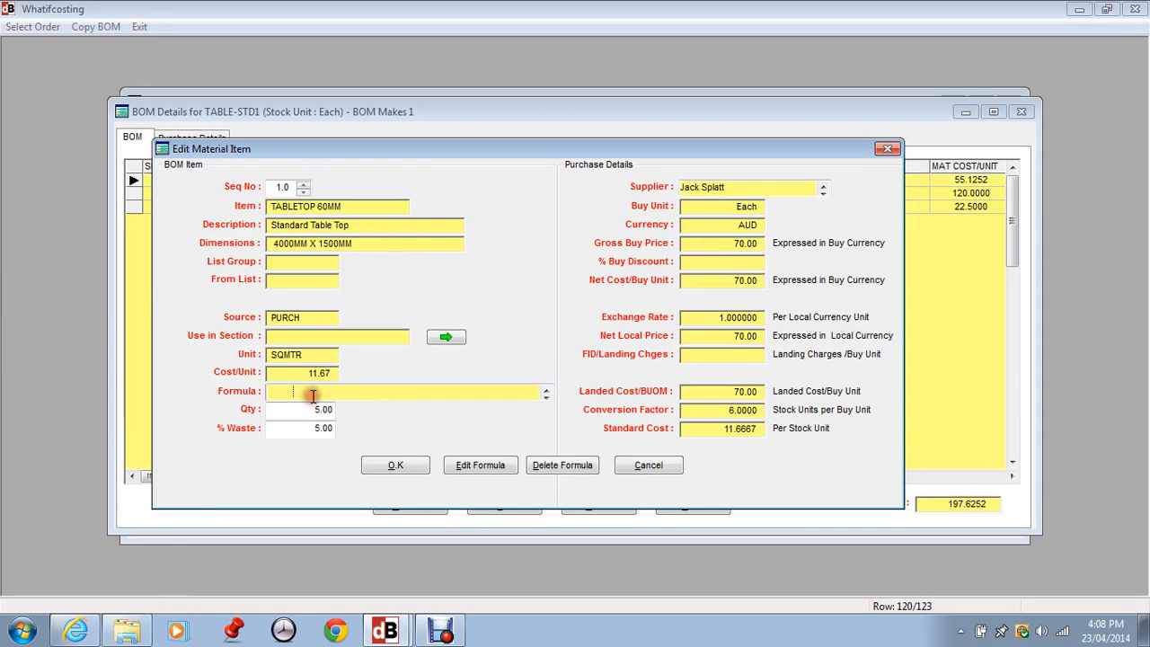
left_click(505, 475)
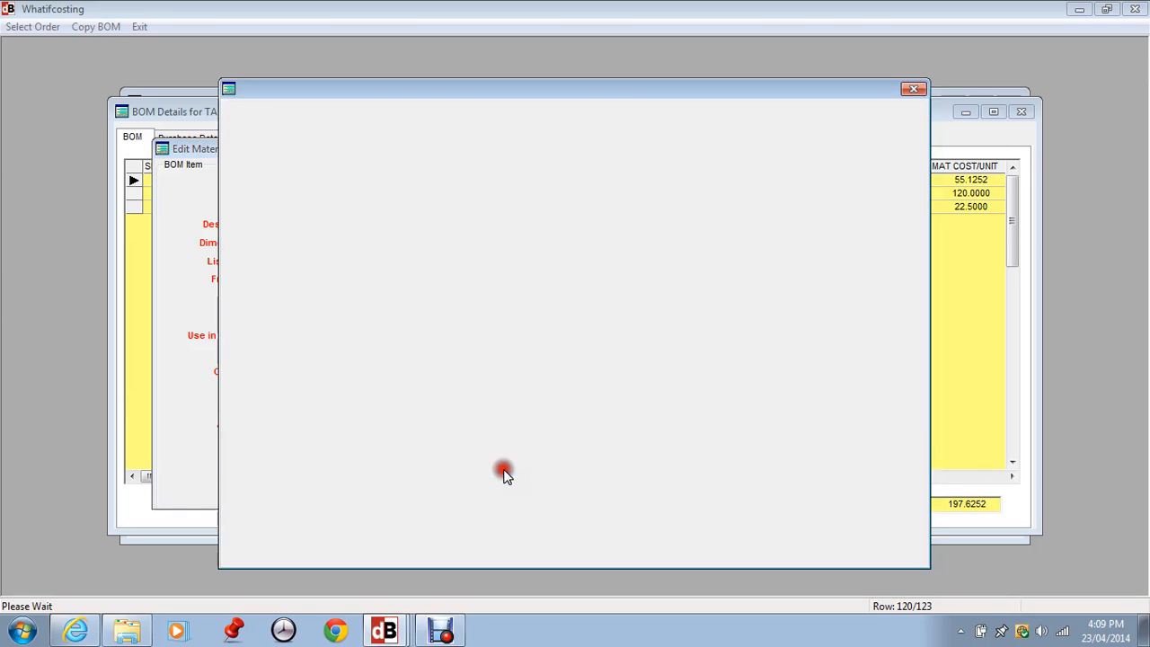
left_click(581, 530)
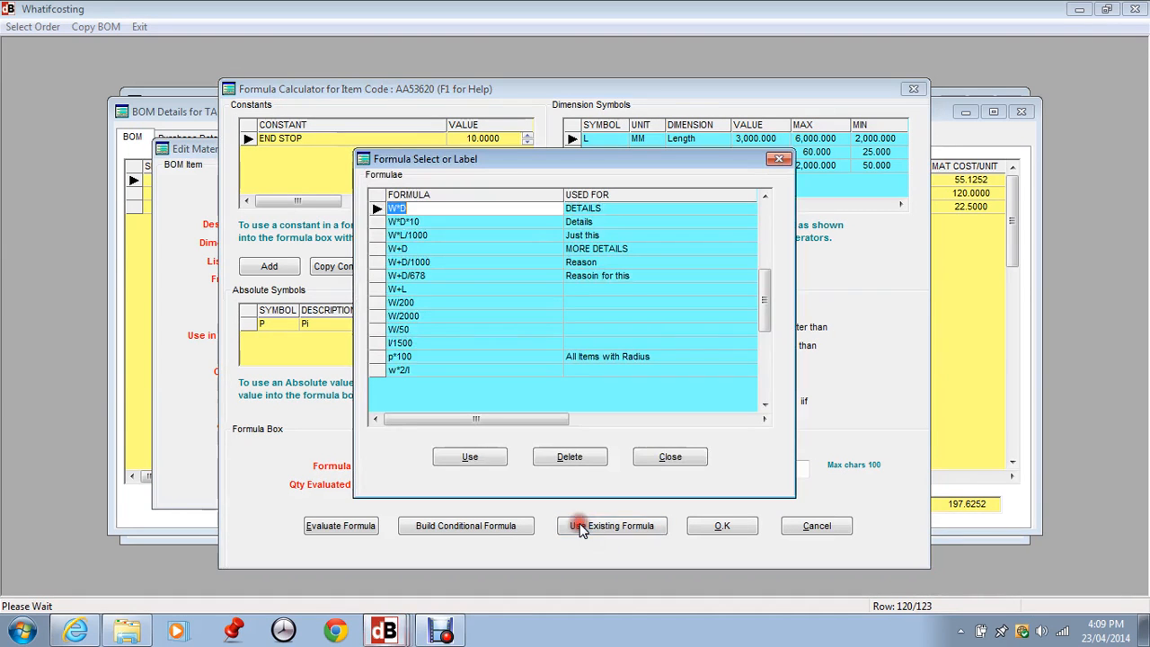
left_click(763, 206)
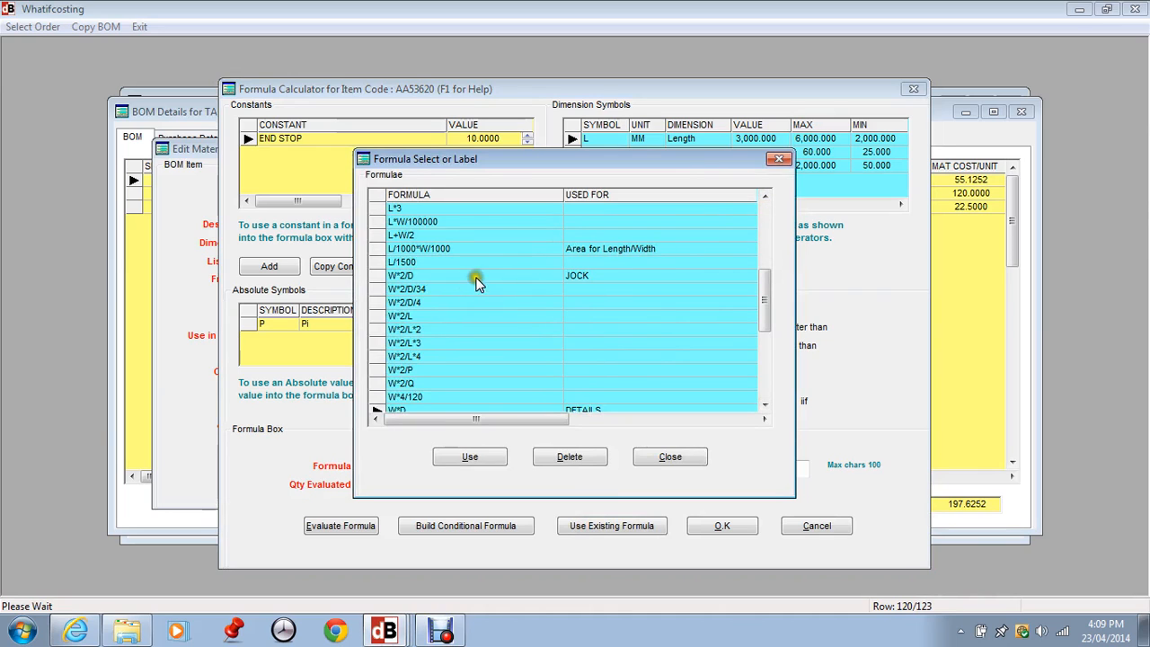
left_click(440, 249)
left_click(476, 457)
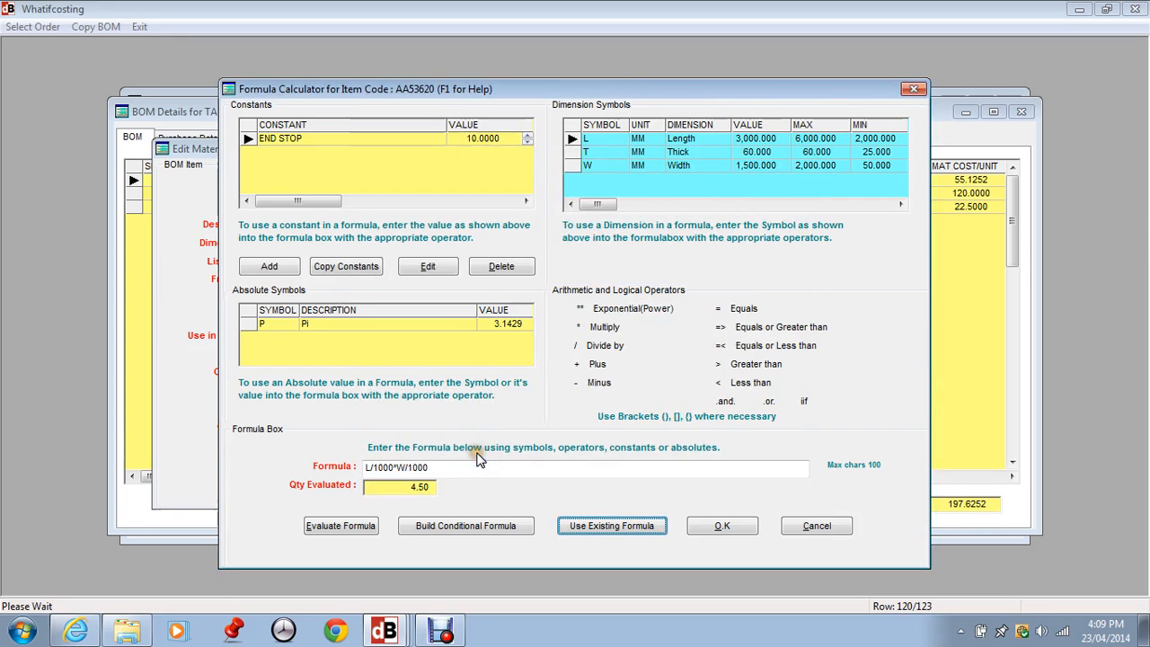
left_click(724, 530)
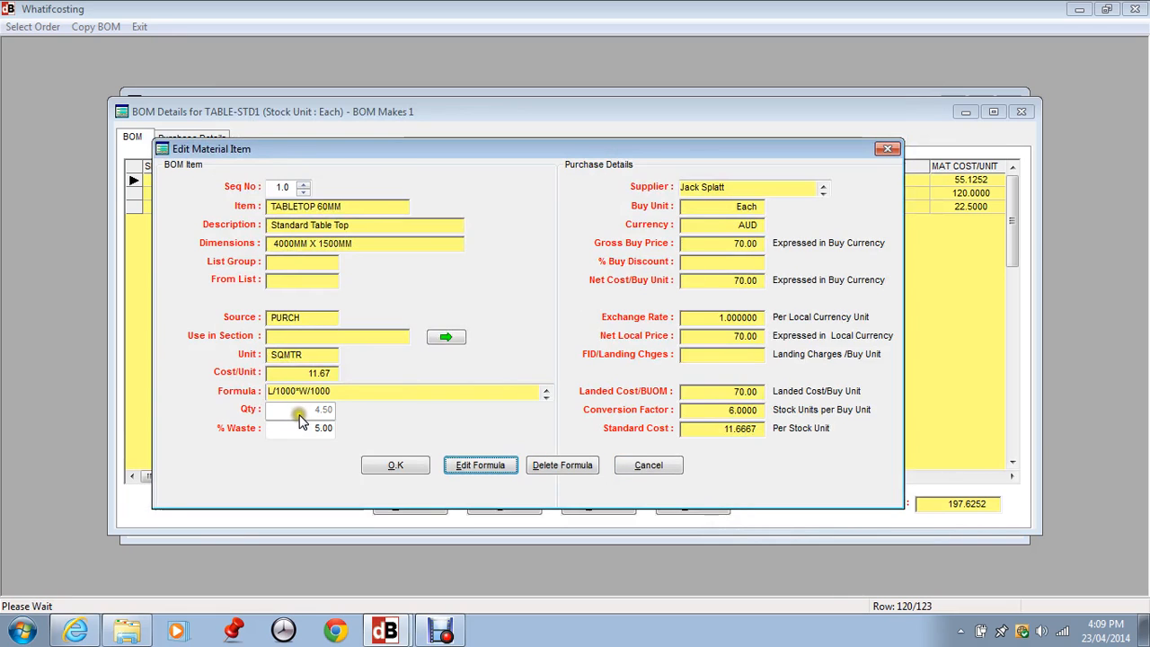
left_click(389, 463)
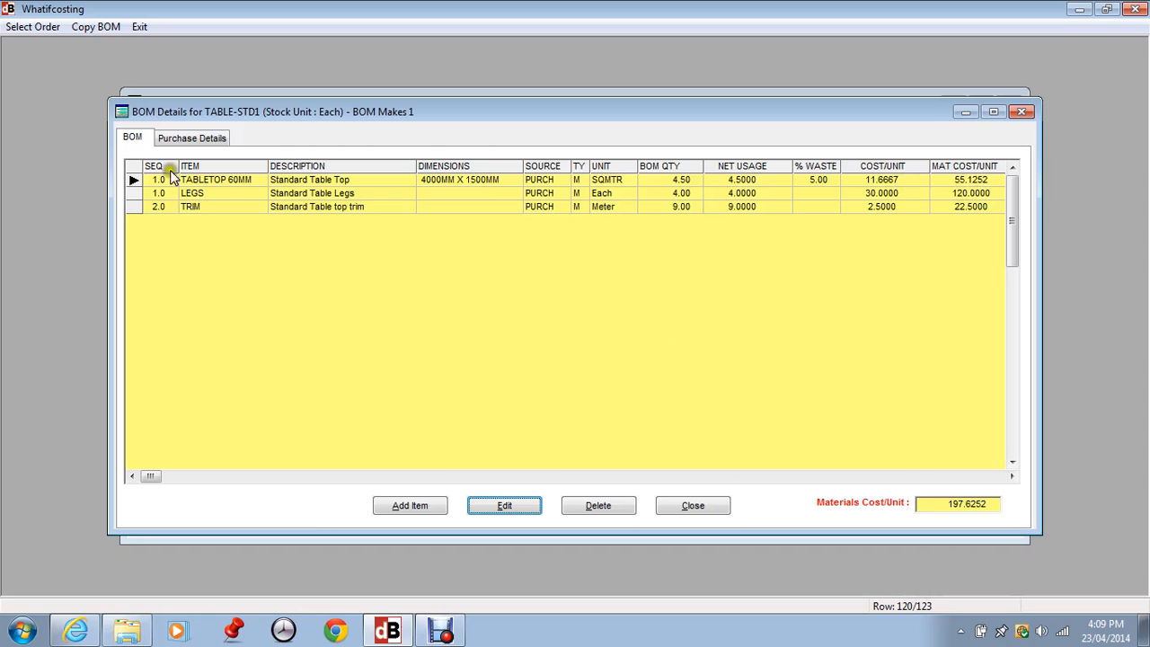
- Check the LEGS and TRIM lines and the formulas in TABLE-STD1's bill of materials, and close the bill of materials
left_click(150, 194)
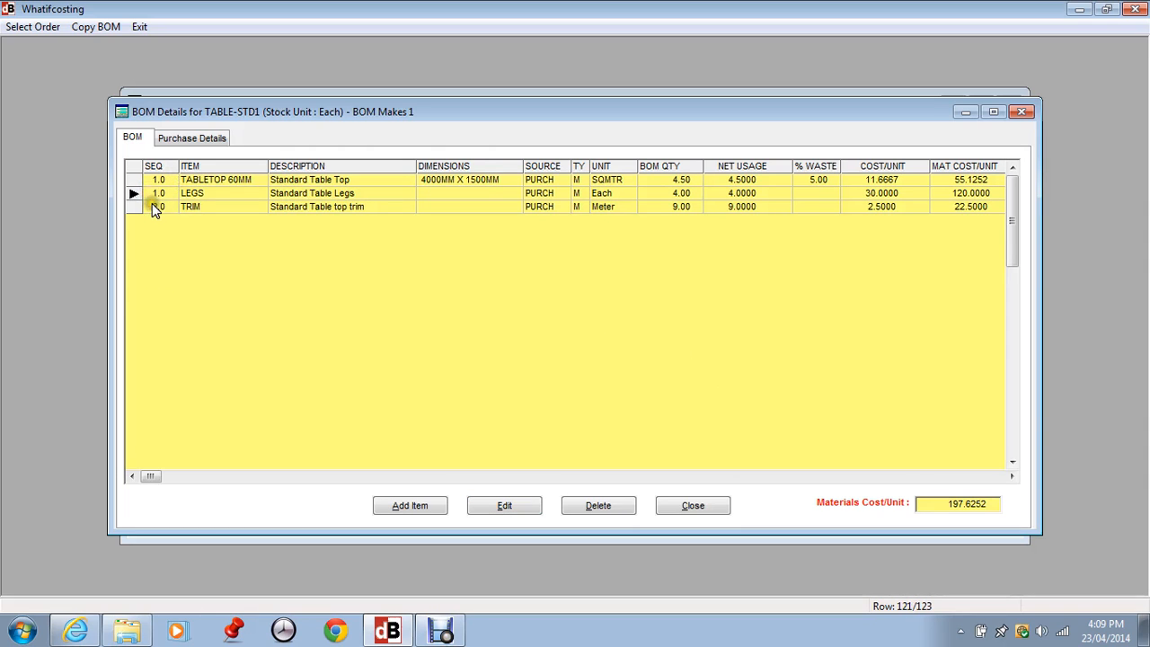
left_click(152, 205)
left_click(153, 194)
left_click(158, 196)
left_click_drag(1012, 476, 1012, 477)
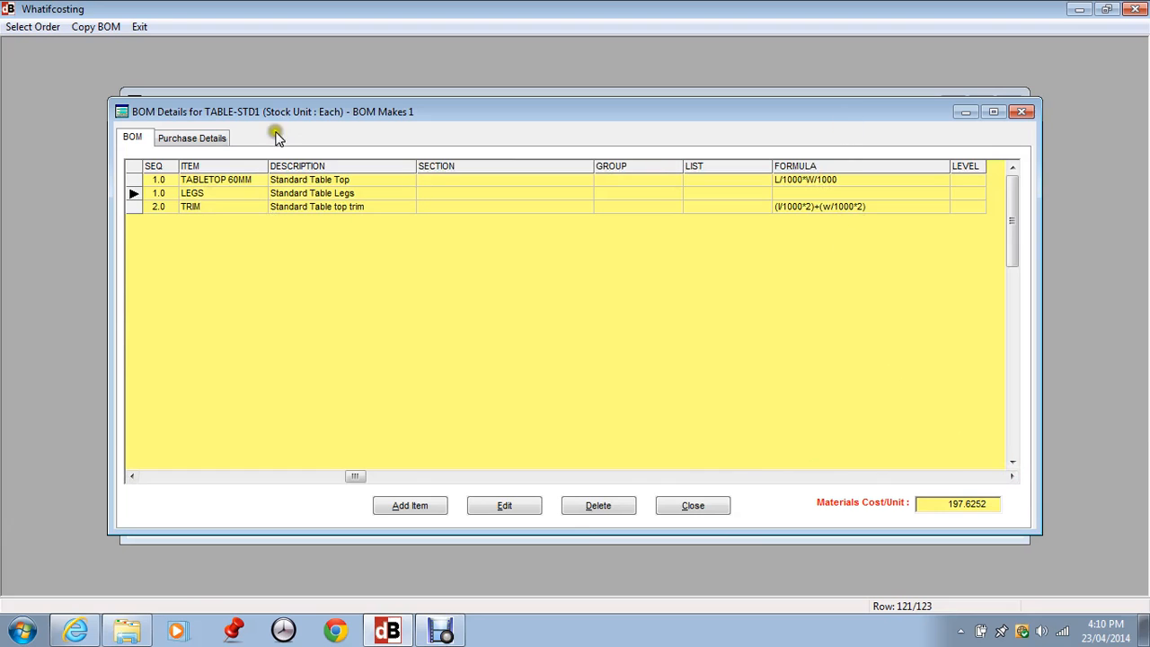
left_click(158, 208)
left_click(687, 510)
left_click(688, 511)
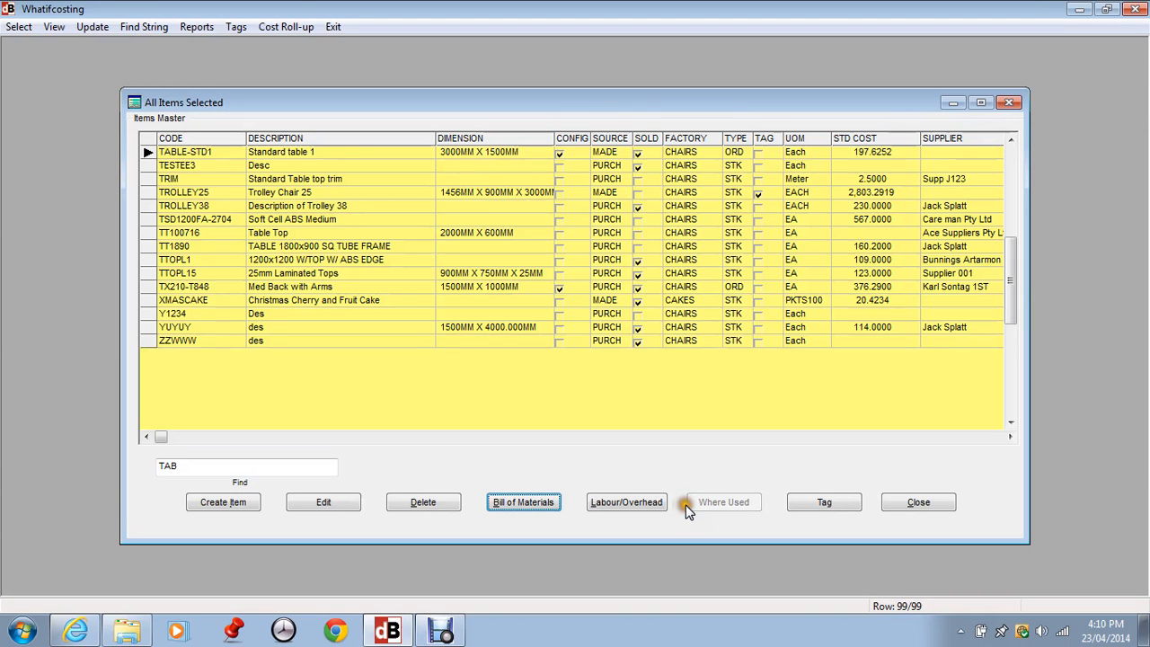
left_click(932, 509)
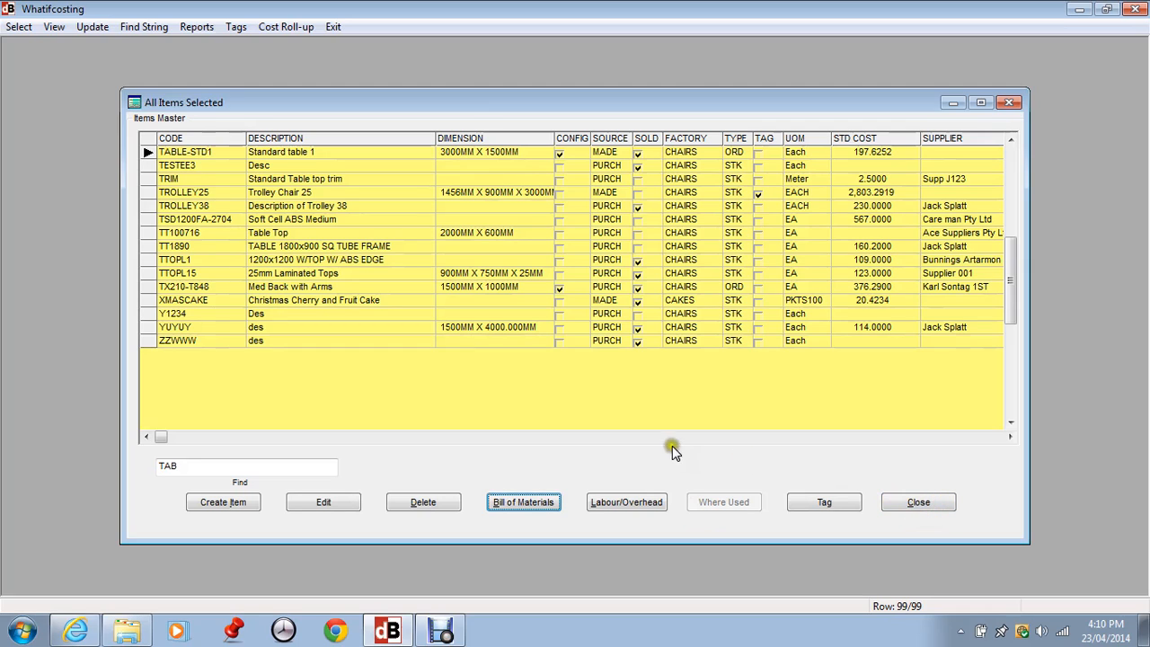